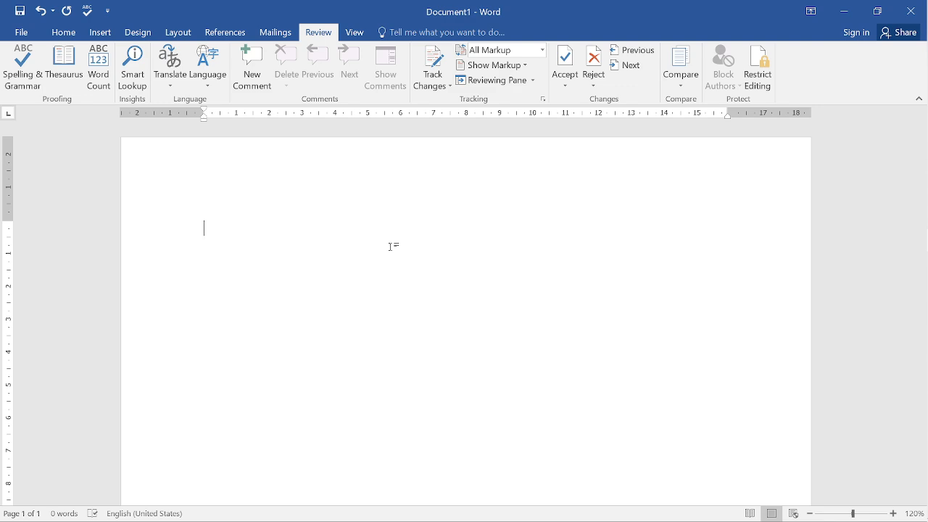
Generate the default set of sample paragraphs in the blank document with =RAND().
{"action": "type", "text": "=RAND"}
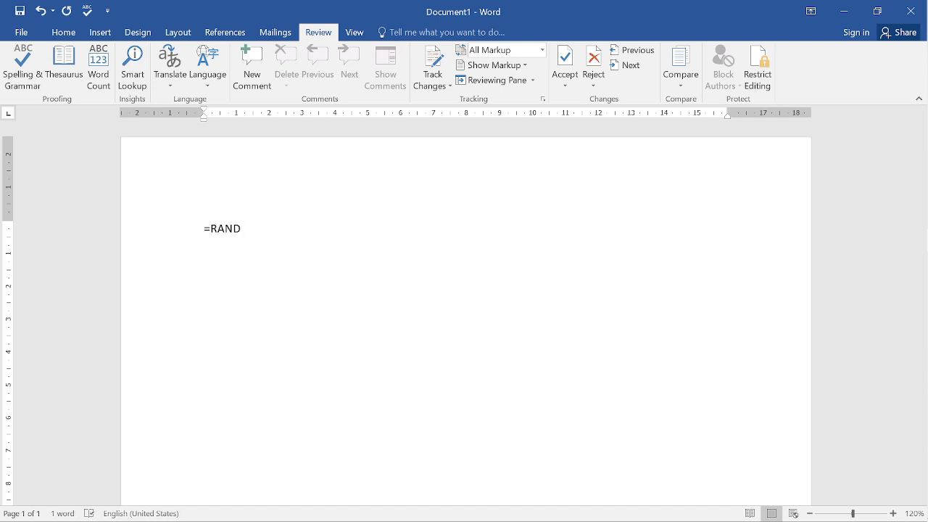
{"action": "type", "text": "(0"}
{"action": "key", "text": "BackSpace"}
{"action": "type", "text": ")"}
{"action": "key", "text": "Return"}
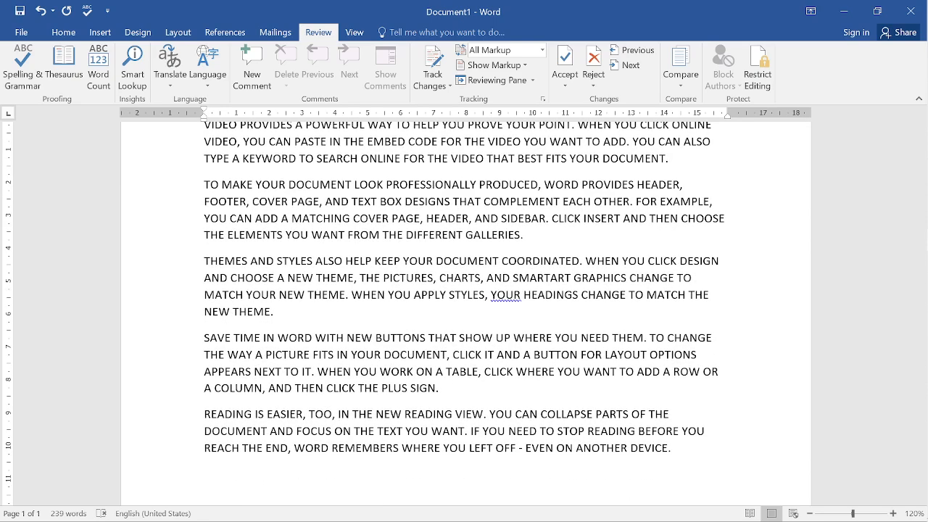
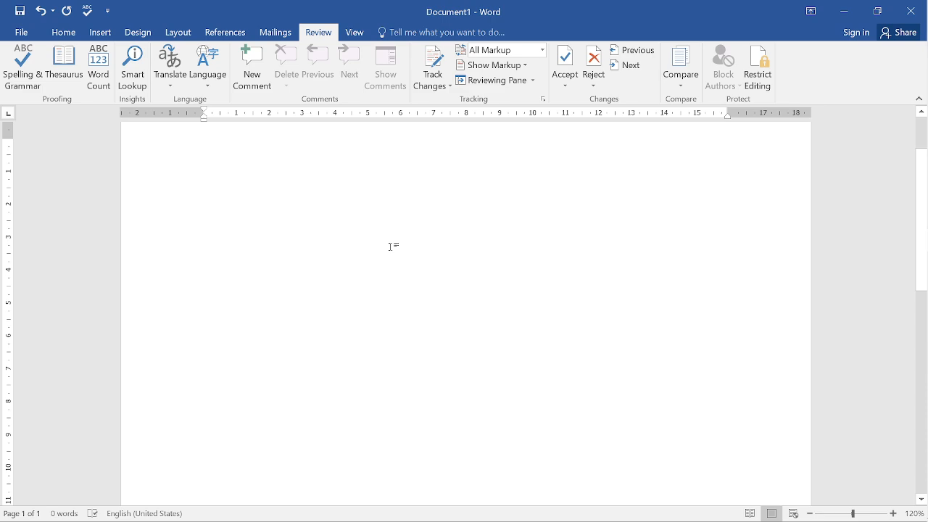
Generate 25 paragraphs of sample text in the empty document with =rand(25).
{"action": "scroll", "coordinate": [284, 432], "scroll_direction": "up", "scroll_amount": 1}
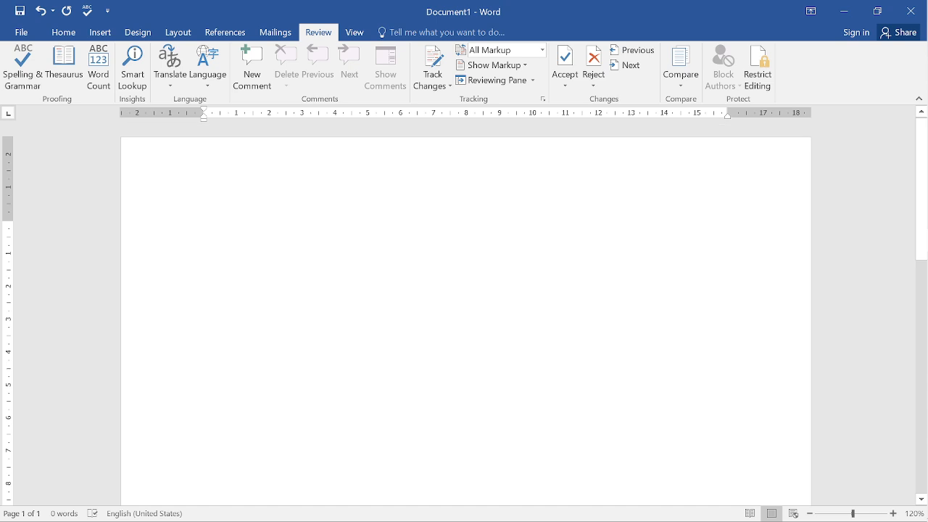
{"action": "type", "text": "=RA"}
{"action": "key", "text": "BackSpace"}
{"action": "key", "text": "BackSpace"}
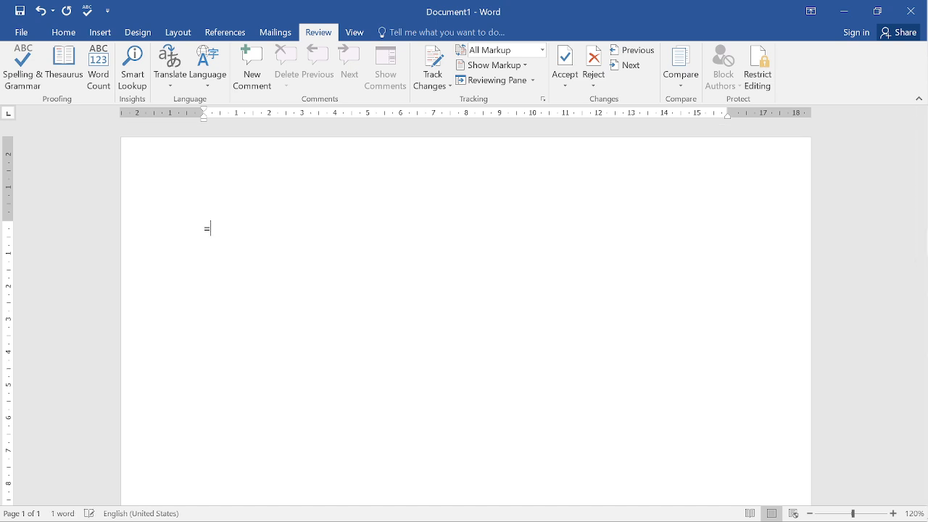
{"action": "type", "text": "rand()"}
{"action": "key", "text": "BackSpace"}
{"action": "key", "text": "BackSpace"}
{"action": "type", "text": "(25)"}
{"action": "key", "text": "Return"}
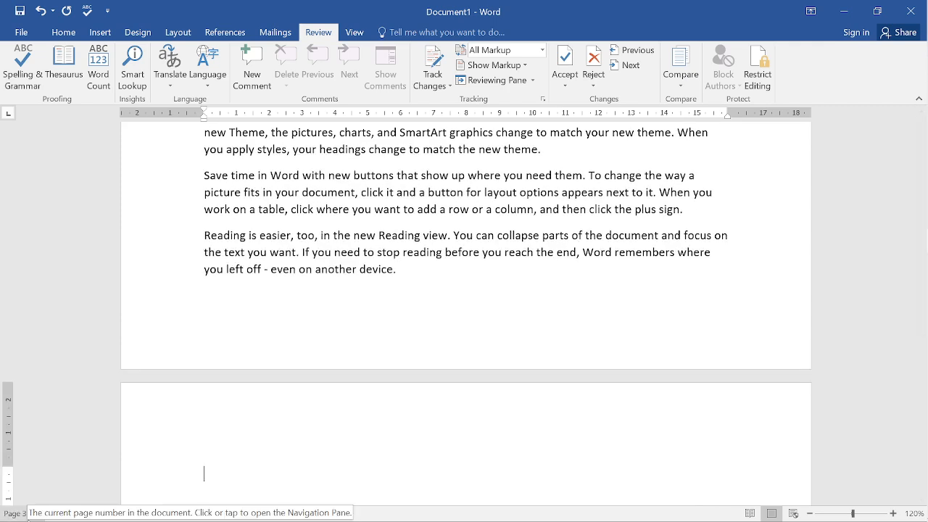
Examine the document's page thumbnails in the Navigation pane and close the pane.
{"action": "left_click", "coordinate": [26, 516]}
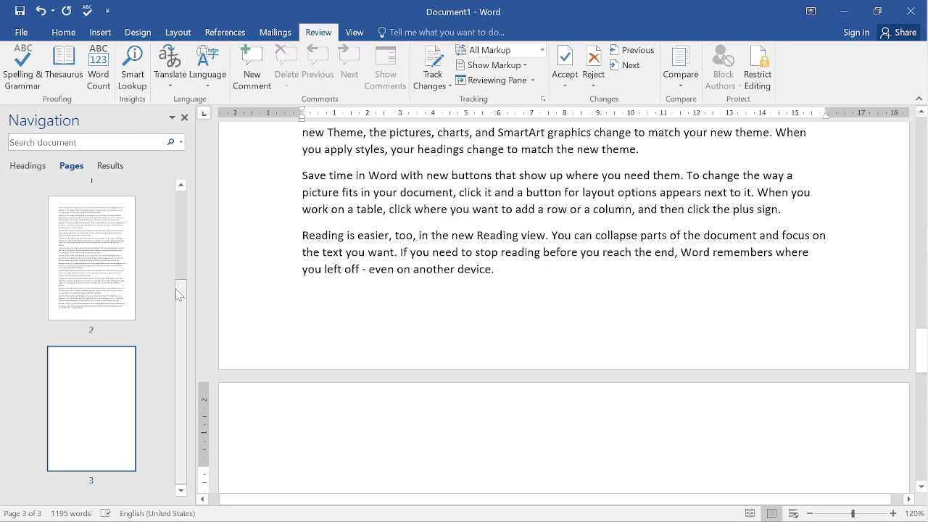
{"action": "mouse_move", "coordinate": [180, 293]}
{"action": "left_mouse_down"}
{"action": "mouse_move", "coordinate": [182, 250]}
{"action": "mouse_move", "coordinate": [181, 299]}
{"action": "left_mouse_up"}
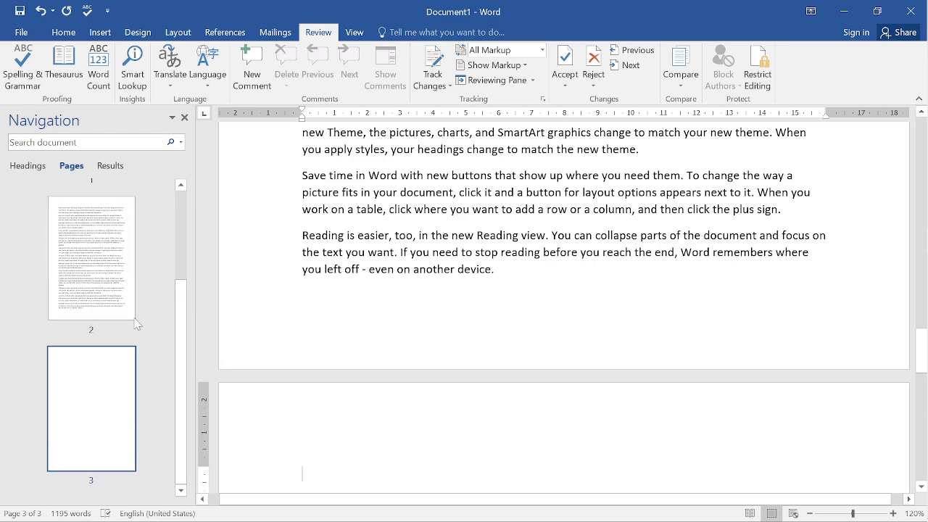
{"action": "left_click", "coordinate": [24, 514]}
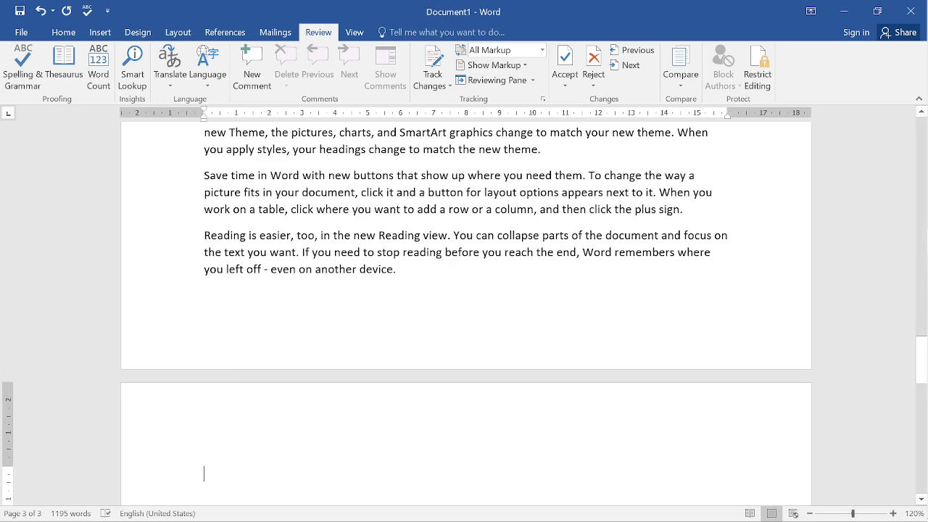
Introduce errors in the first paragraph by deleting single characters, producing "embd", "wan", "typea", "keywor" and "seach".
{"action": "scroll", "coordinate": [465, 312], "scroll_direction": "up", "scroll_amount": 12}
{"action": "key", "text": "ctrl+Home"}
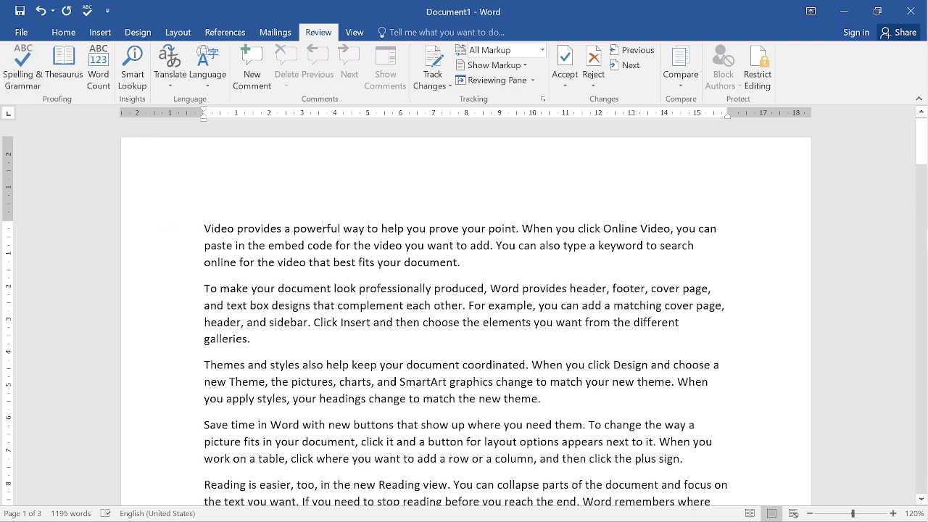
{"action": "left_click_drag", "start_coordinate": [204, 229], "coordinate": [466, 264]}
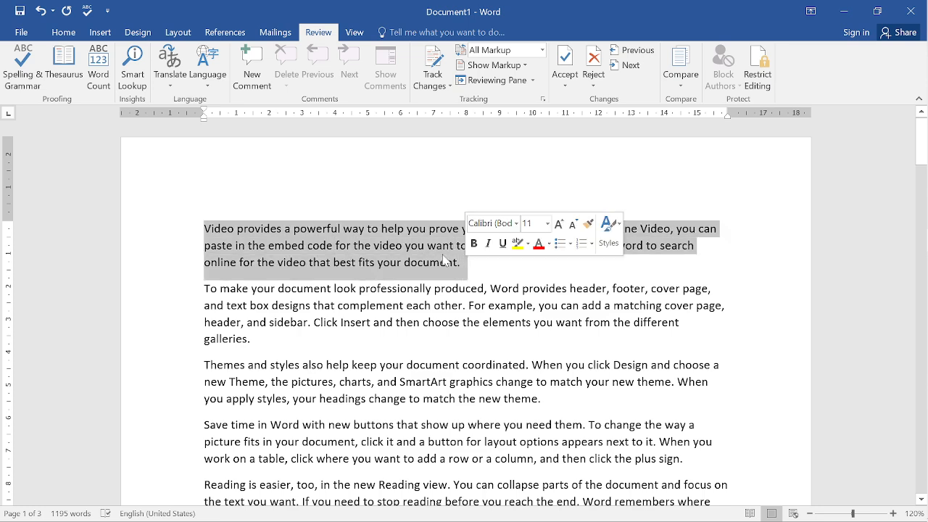
{"action": "left_click", "coordinate": [374, 245]}
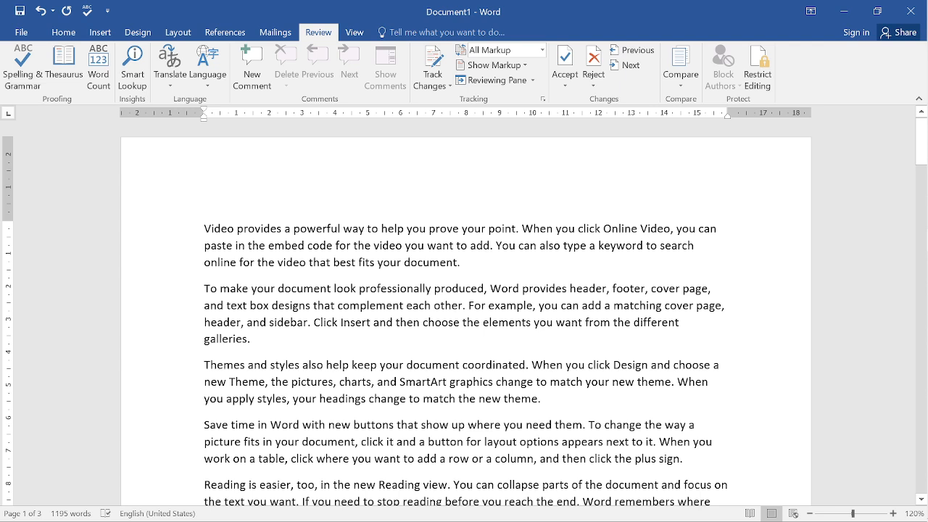
{"action": "key", "text": "BackSpace"}
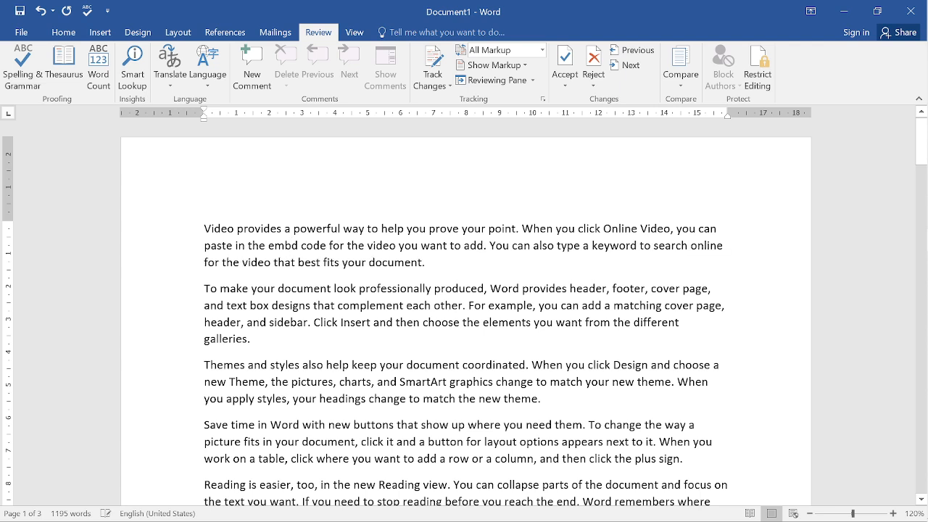
{"action": "left_click", "coordinate": [442, 245]}
{"action": "key", "text": "Delete"}
{"action": "left_click", "coordinate": [575, 245]}
{"action": "key", "text": "Delete"}
{"action": "left_click", "coordinate": [640, 229]}
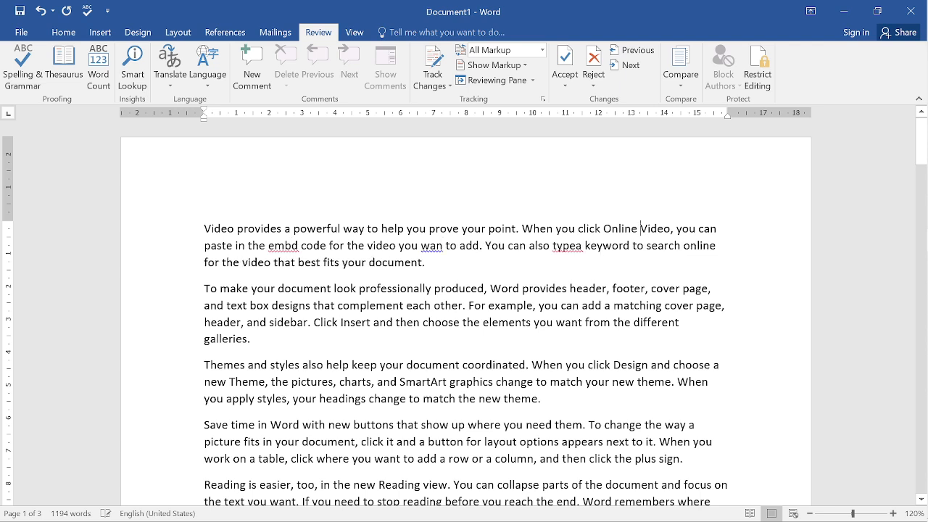
{"action": "left_click", "coordinate": [623, 245]}
{"action": "key", "text": "Delete"}
{"action": "left_click", "coordinate": [657, 245]}
{"action": "key", "text": "Delete"}
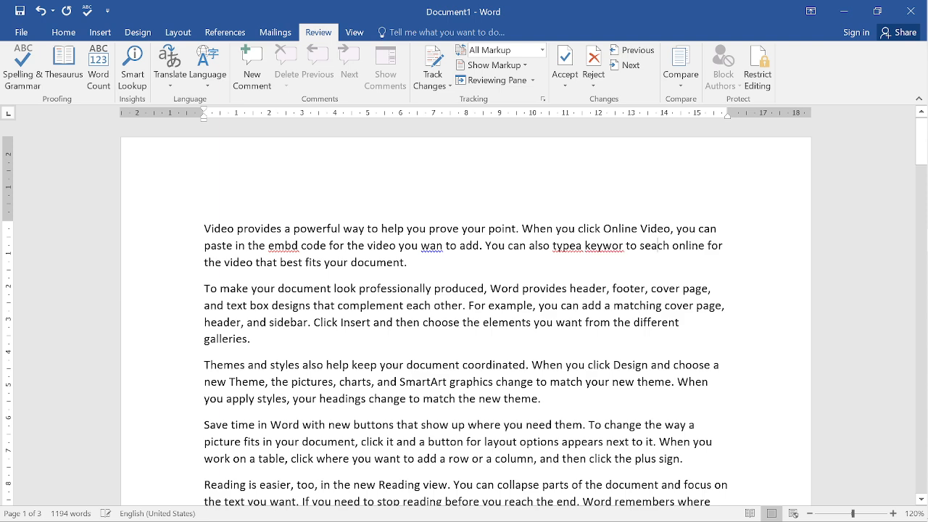
Misspell words in the second to fourth paragraphs by removing single letters, producing "thn", "gaphics", "butto" and "dcument".
{"action": "left_click", "coordinate": [406, 322]}
{"action": "key", "text": "Delete"}
{"action": "left_click", "coordinate": [455, 364]}
{"action": "key", "text": "Delete"}
{"action": "left_click", "coordinate": [457, 424]}
{"action": "key", "text": "Delete"}
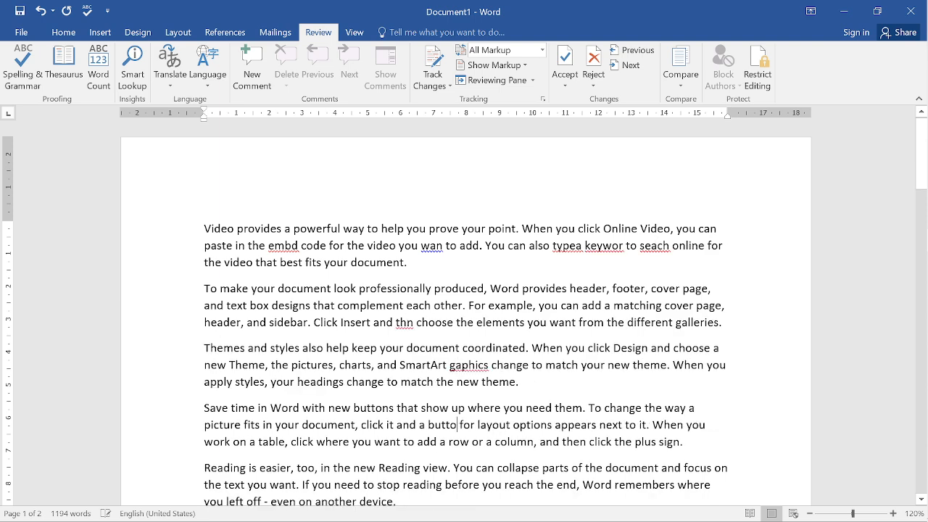
{"action": "left_click", "coordinate": [308, 425]}
{"action": "key", "text": "Delete"}
Misspell three words in the fifth paragraph by removing one letter each, producing "ne", "prts" and "Wor".
{"action": "left_click", "coordinate": [366, 468]}
{"action": "key", "text": "Delete"}
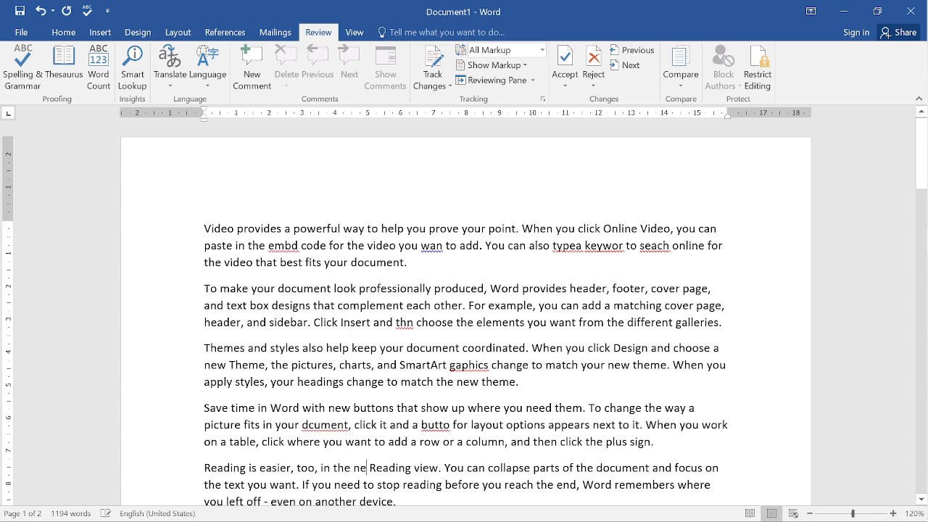
{"action": "left_click", "coordinate": [540, 467]}
{"action": "key", "text": "Delete"}
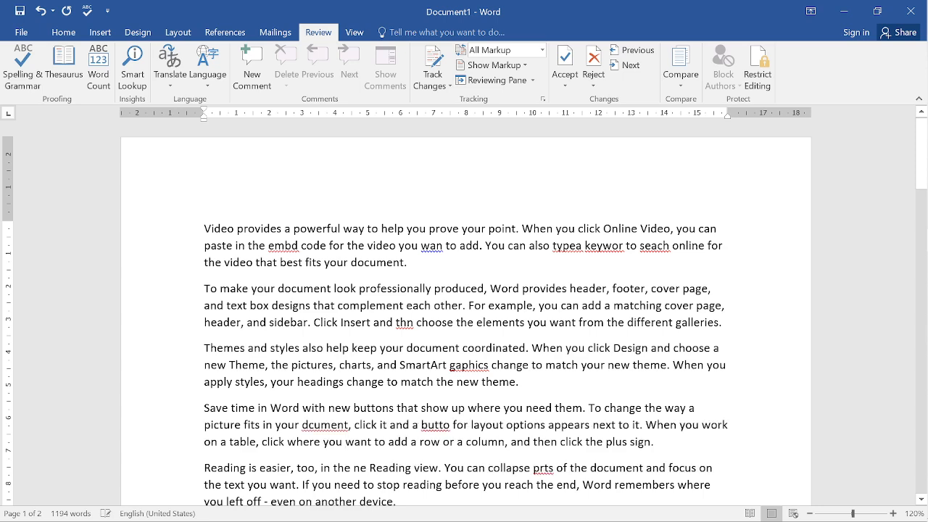
{"action": "left_click", "coordinate": [604, 485]}
{"action": "key", "text": "Delete"}
Remove the first letters of "provides" and "want" in the seventh paragraph, producing "rovides" and "ant".
{"action": "scroll", "coordinate": [604, 484], "scroll_direction": "down", "scroll_amount": 3}
{"action": "left_click", "coordinate": [523, 466]}
{"action": "key", "text": "Delete"}
{"action": "left_click", "coordinate": [557, 499]}
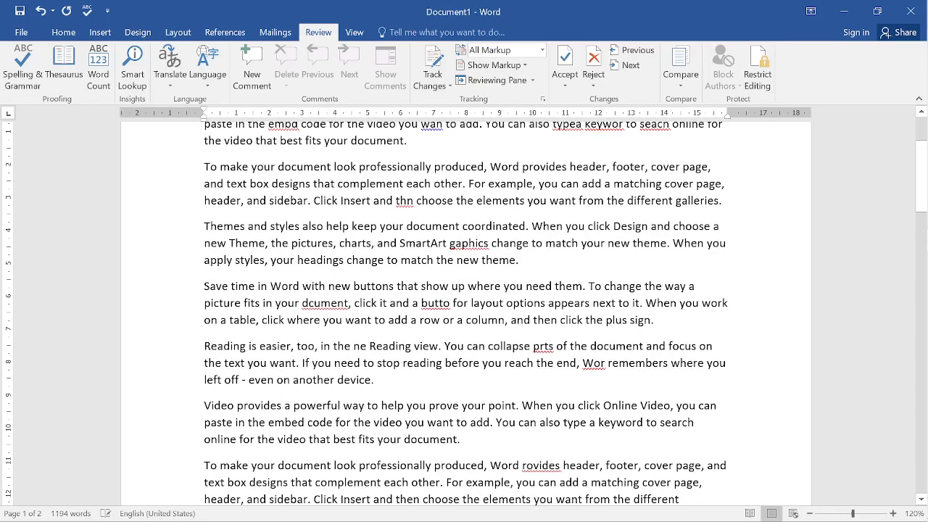
{"action": "key", "text": "Delete"}
Remove a letter from "button" in the ninth paragraph and from "want" in the eleventh, producing "buton" and "ant".
{"action": "scroll", "coordinate": [557, 499], "scroll_direction": "down", "scroll_amount": 4}
{"action": "left_click", "coordinate": [443, 439]}
{"action": "key", "text": "Delete"}
{"action": "scroll", "coordinate": [444, 439], "scroll_direction": "down", "scroll_amount": 3}
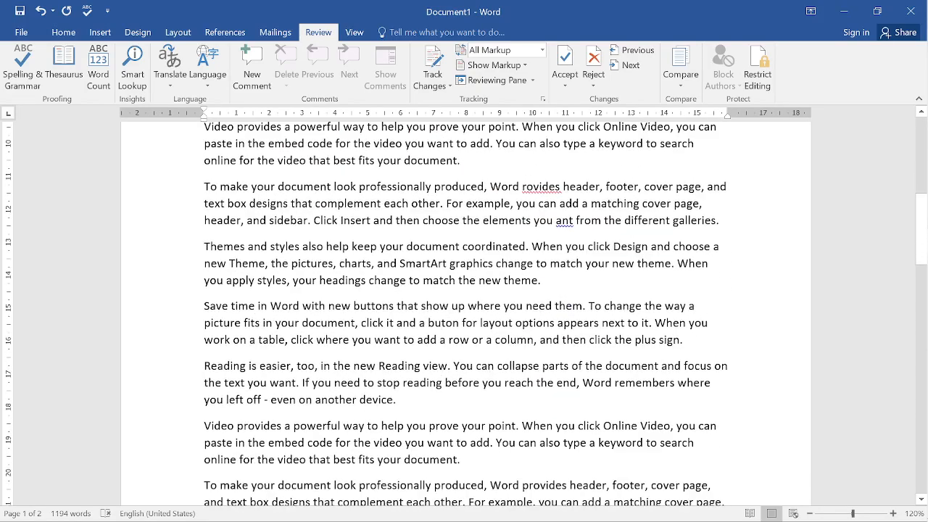
{"action": "left_click", "coordinate": [427, 437]}
{"action": "key", "text": "Delete"}
{"action": "scroll", "coordinate": [428, 437], "scroll_direction": "down", "scroll_amount": 4}
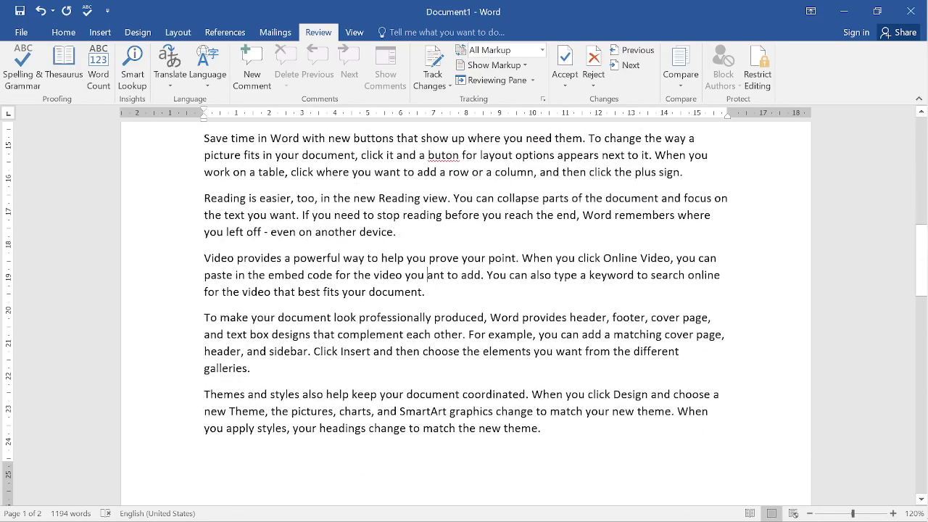
Run Spelling & Grammar on only the first paragraph, correcting its errors to "embed", "want", "type", "keyword" and "search".
{"action": "scroll", "coordinate": [464, 311], "scroll_direction": "down", "scroll_amount": 10}
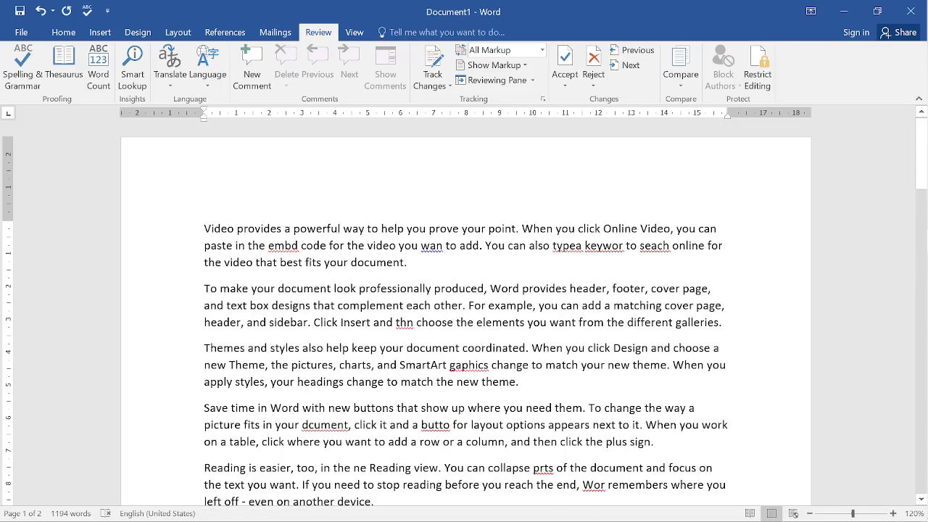
{"action": "left_click_drag", "start_coordinate": [204, 229], "coordinate": [413, 264]}
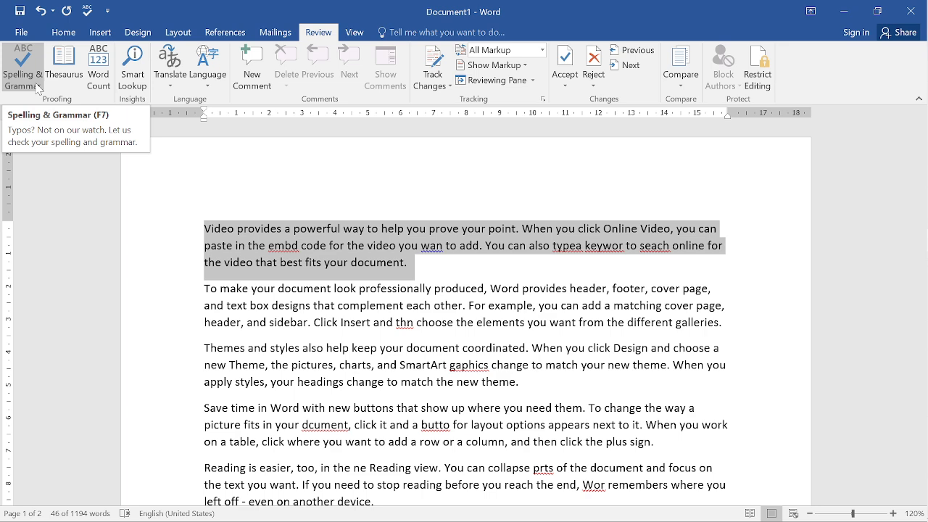
{"action": "left_click", "coordinate": [37, 87]}
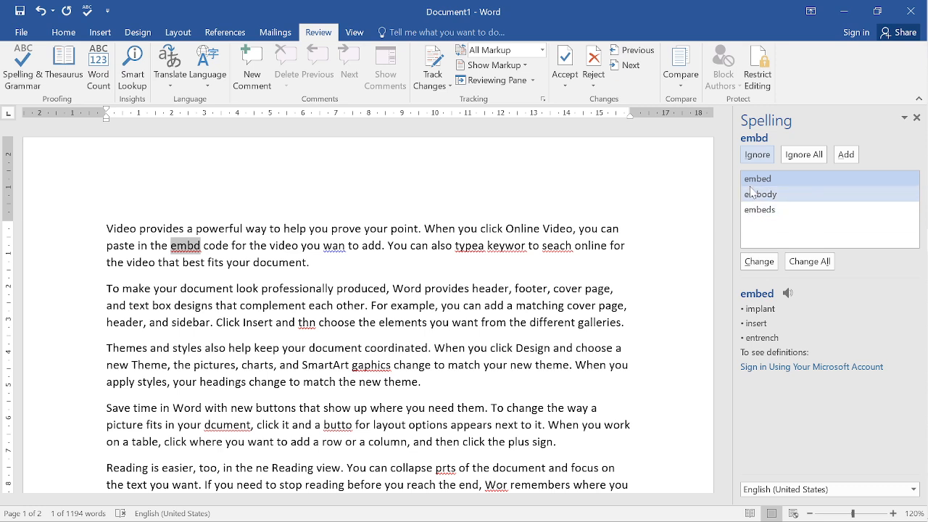
{"action": "left_click", "coordinate": [752, 194]}
{"action": "left_click", "coordinate": [751, 185]}
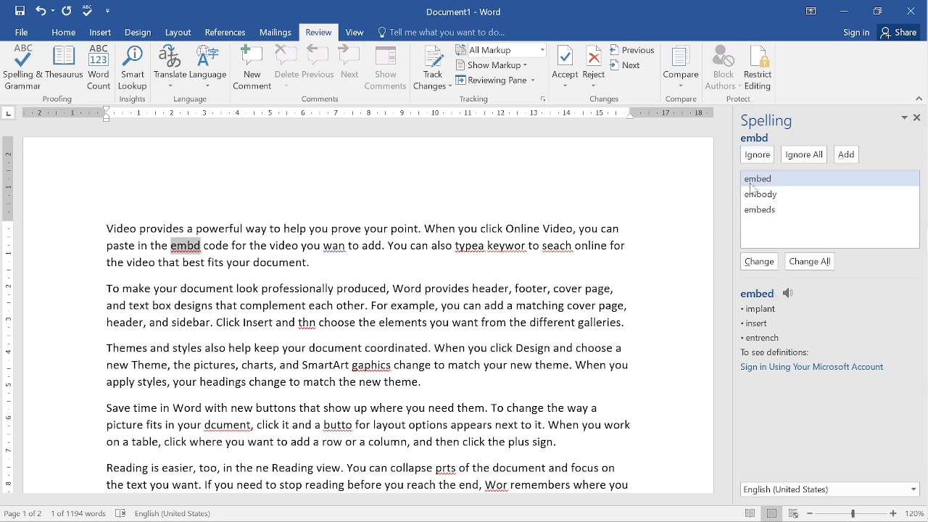
{"action": "left_click", "coordinate": [758, 261]}
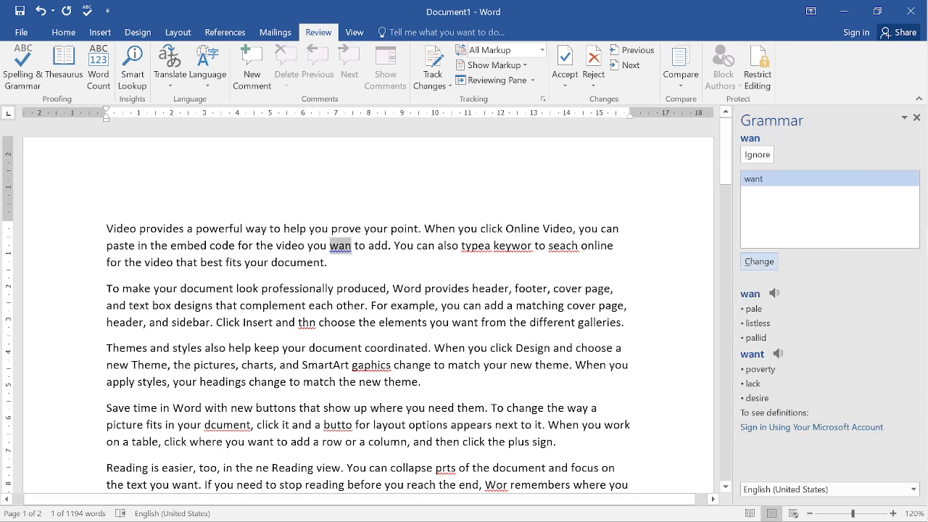
{"action": "left_click", "coordinate": [754, 263]}
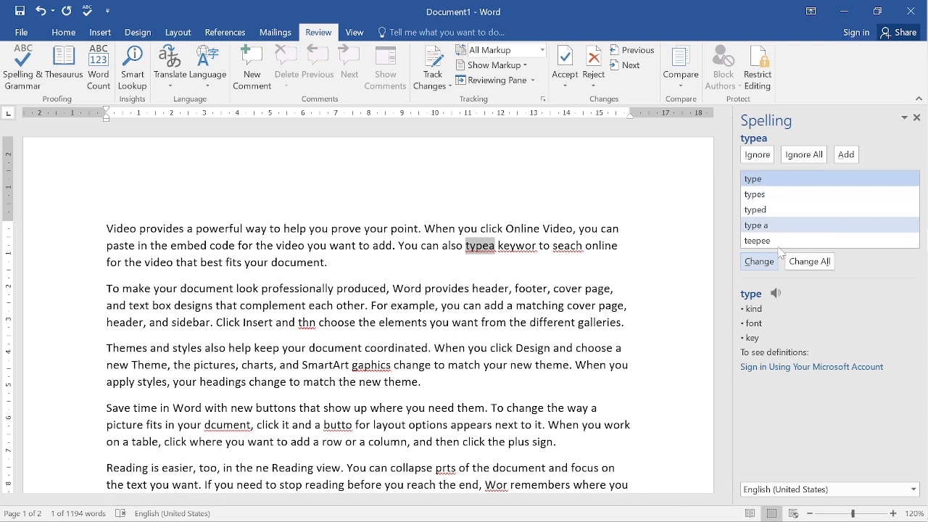
{"action": "left_click", "coordinate": [758, 269]}
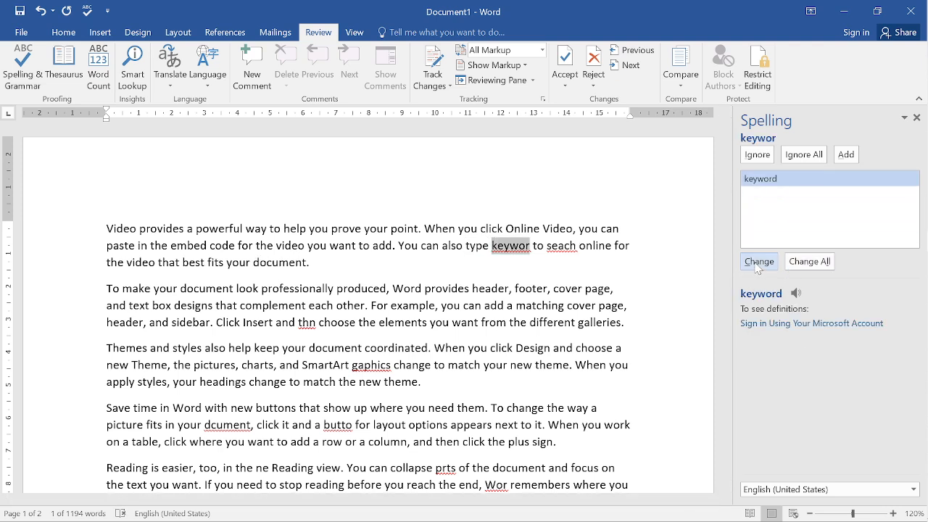
{"action": "left_click", "coordinate": [757, 262]}
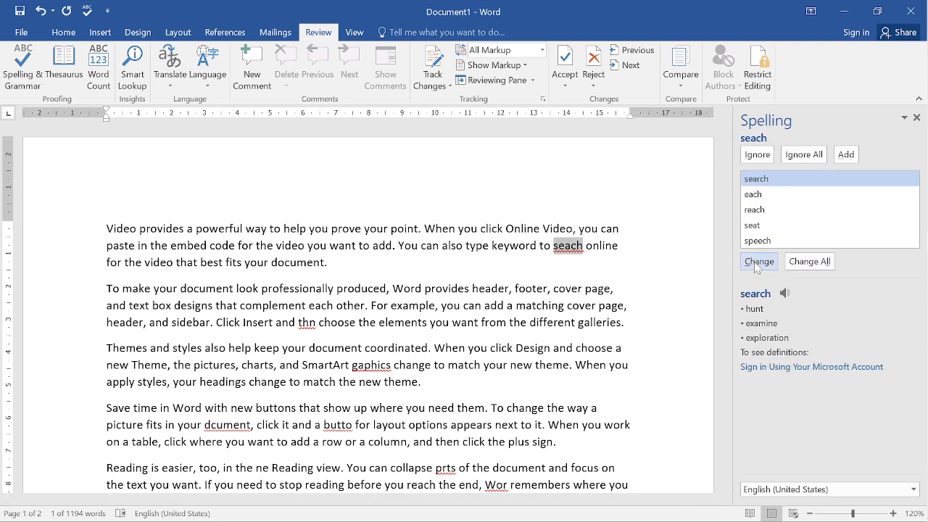
{"action": "left_click", "coordinate": [758, 265]}
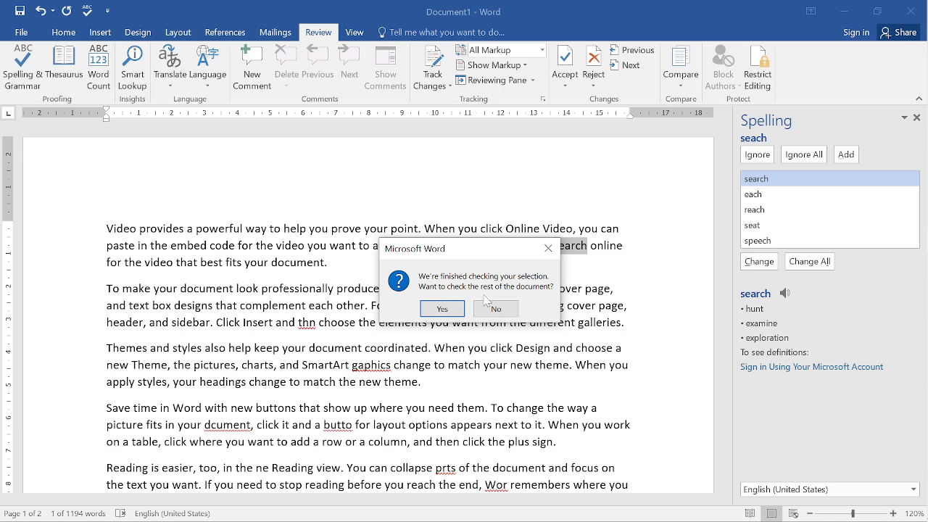
Continue the spelling check through the rest of the document, replacing all occurrences of the flagged words with "then", "graphics", "document" and "button".
{"action": "left_click", "coordinate": [432, 308]}
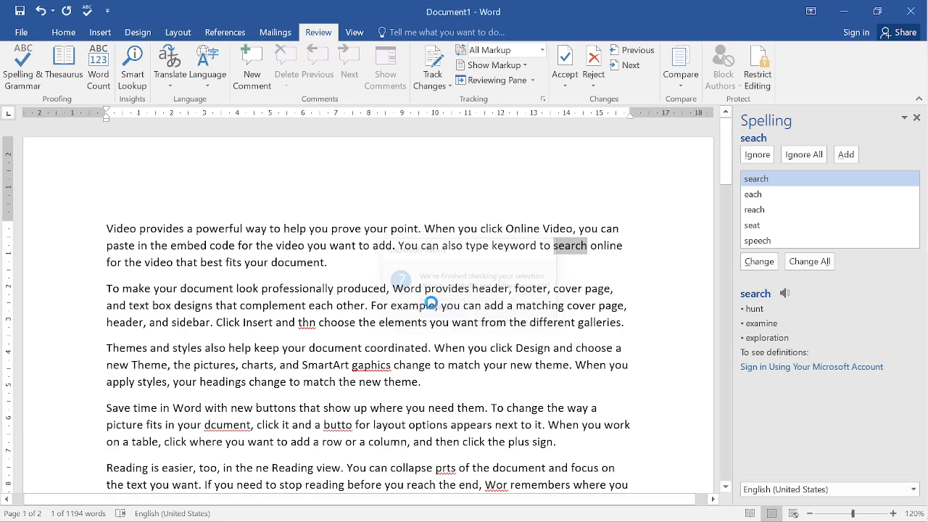
{"action": "left_click", "coordinate": [809, 261]}
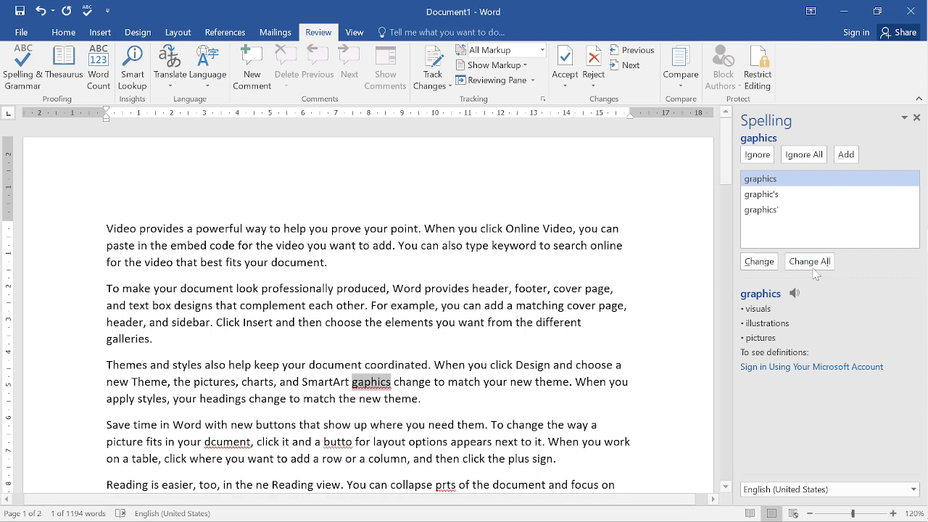
{"action": "left_click", "coordinate": [809, 261]}
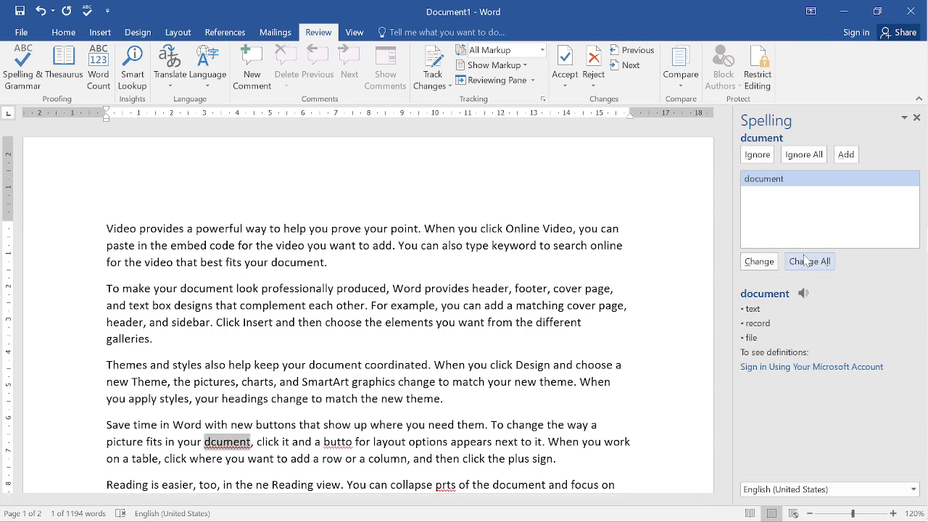
{"action": "left_click", "coordinate": [807, 261]}
{"action": "left_click", "coordinate": [807, 261]}
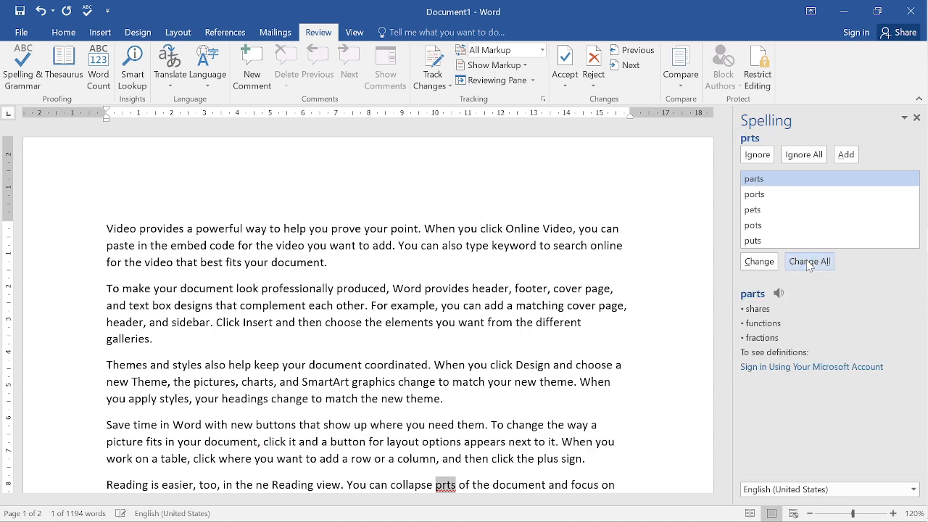
Correct the remaining flagged words to "parts", "Word", "provides", "want", "button" and "want", and finish the spelling and grammar check.
{"action": "left_click", "coordinate": [809, 261]}
{"action": "left_click", "coordinate": [808, 260]}
{"action": "left_click", "coordinate": [809, 261]}
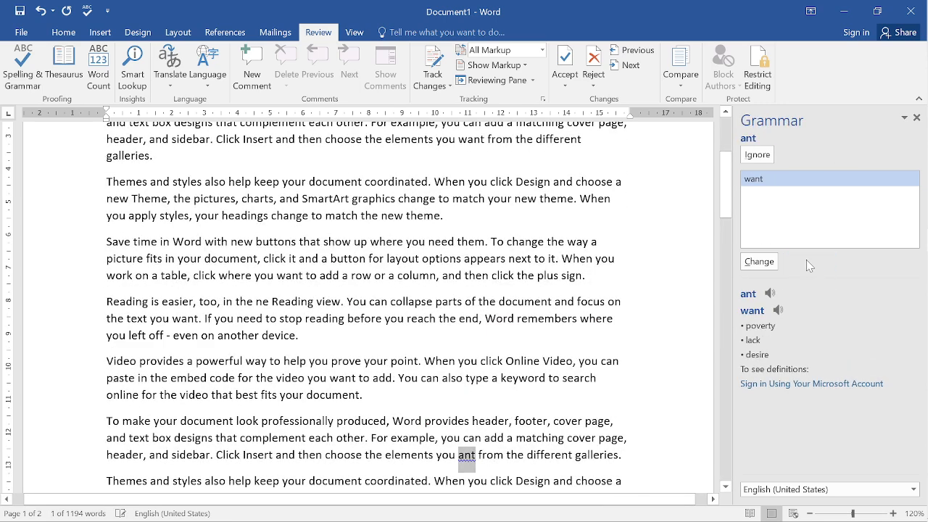
{"action": "left_click", "coordinate": [761, 262]}
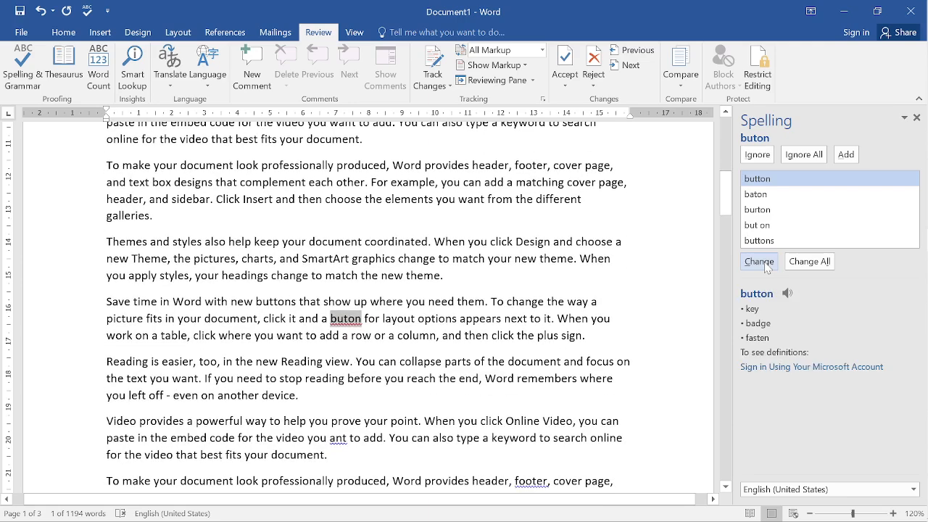
{"action": "left_click", "coordinate": [809, 261]}
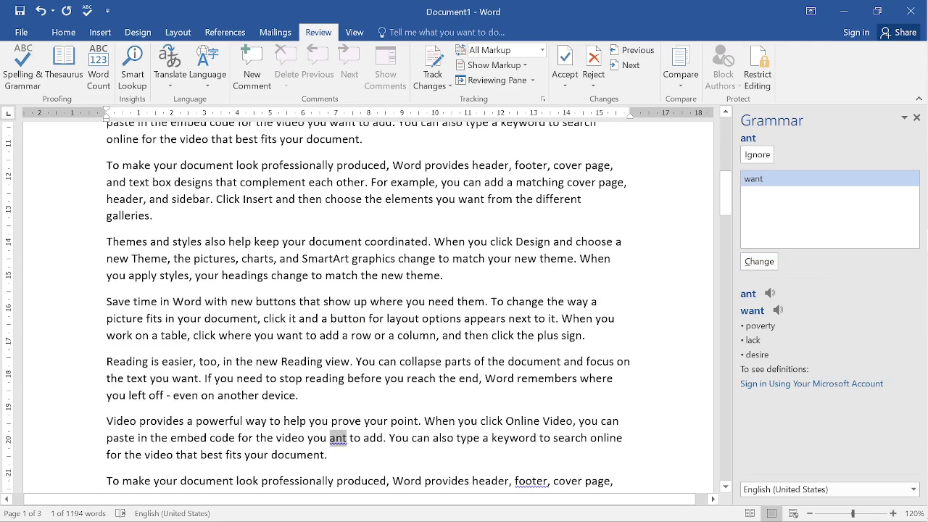
{"action": "left_click", "coordinate": [759, 261]}
{"action": "left_click", "coordinate": [760, 263]}
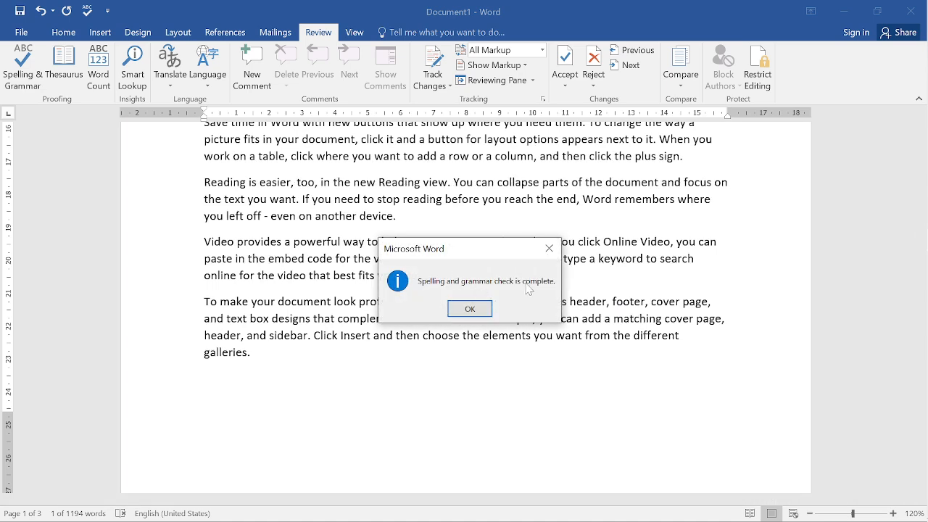
{"action": "left_click", "coordinate": [470, 308]}
Look up "powerful" from the first paragraph in the Thesaurus and browse its groups of synonyms and antonyms.
{"action": "scroll", "coordinate": [470, 309], "scroll_direction": "down", "scroll_amount": 5}
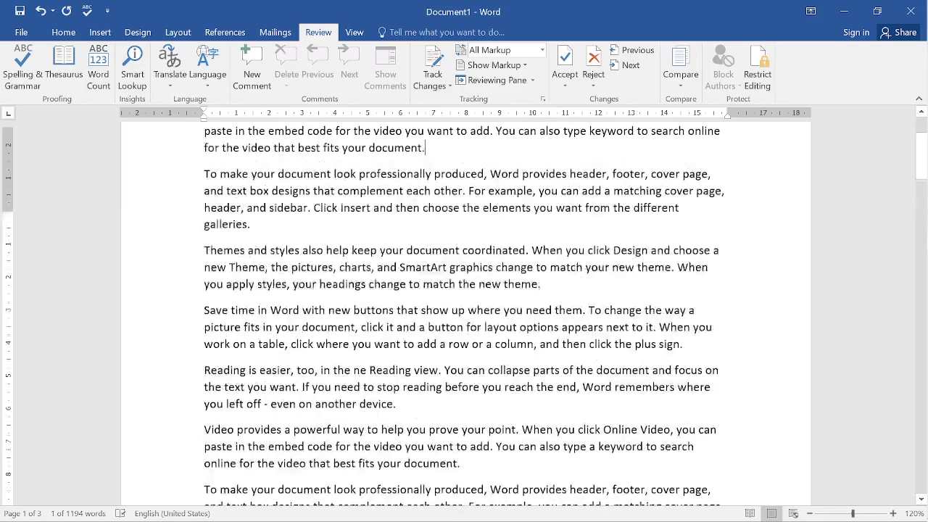
{"action": "scroll", "coordinate": [463, 308], "scroll_direction": "up", "scroll_amount": 3}
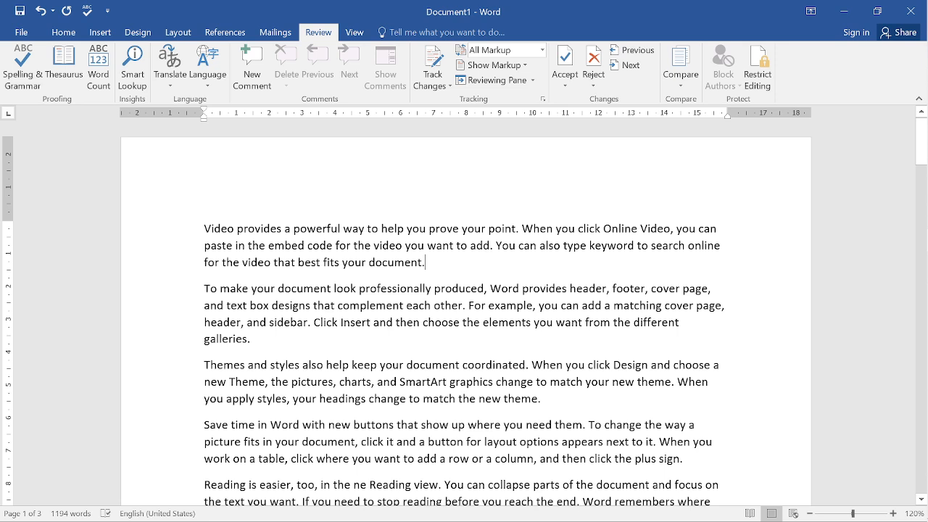
{"action": "double_click", "coordinate": [317, 228]}
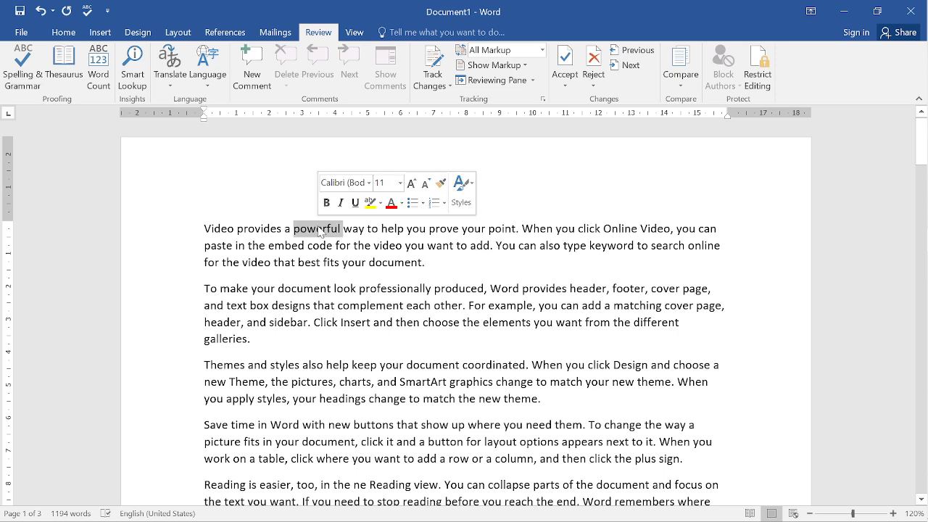
{"action": "left_click", "coordinate": [70, 76]}
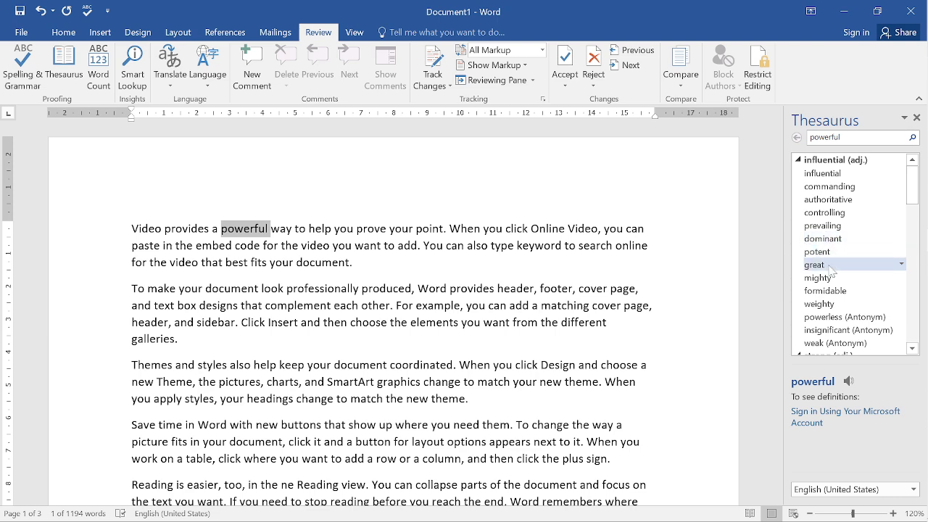
{"action": "scroll", "coordinate": [828, 272], "scroll_direction": "down", "scroll_amount": 5}
{"action": "scroll", "coordinate": [817, 257], "scroll_direction": "down", "scroll_amount": 4}
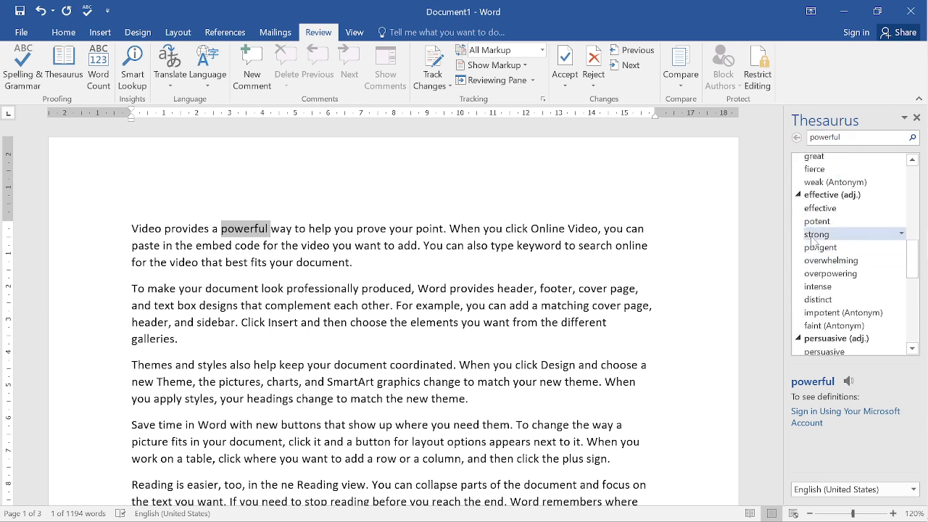
{"action": "scroll", "coordinate": [812, 241], "scroll_direction": "up", "scroll_amount": 5}
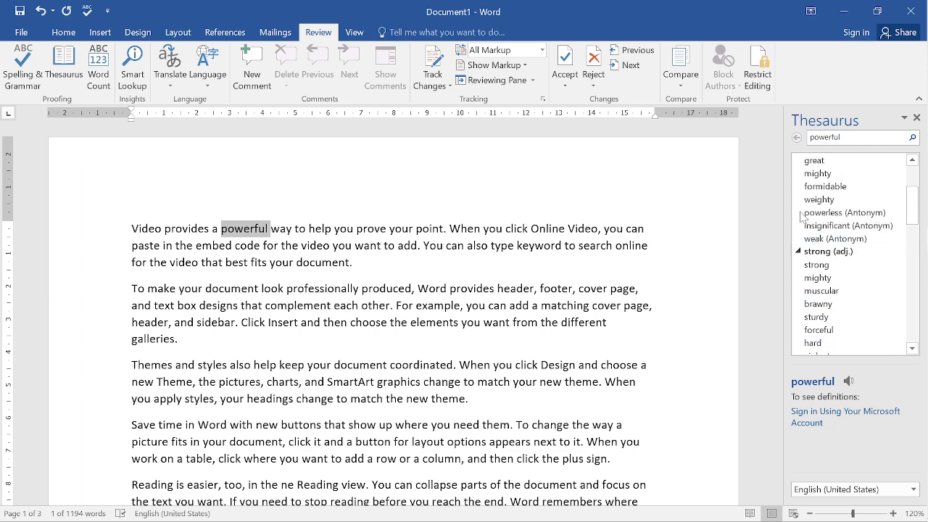
{"action": "scroll", "coordinate": [801, 218], "scroll_direction": "down", "scroll_amount": 3}
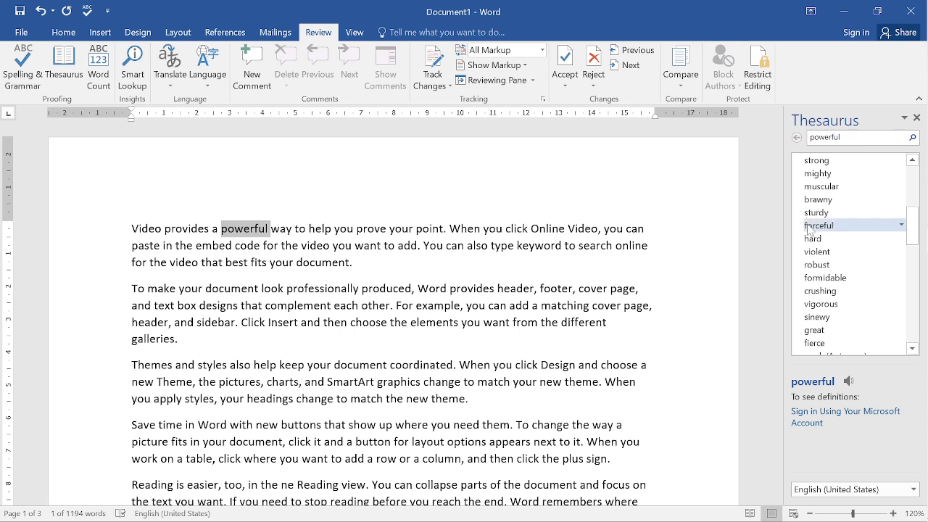
{"action": "scroll", "coordinate": [809, 230], "scroll_direction": "down", "scroll_amount": 10}
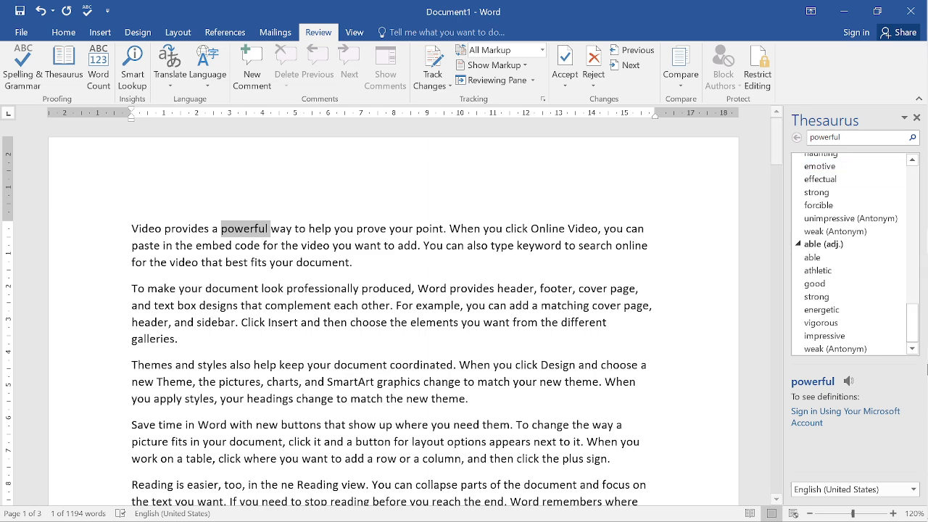
{"action": "scroll", "coordinate": [777, 305], "scroll_direction": "down", "scroll_amount": 1}
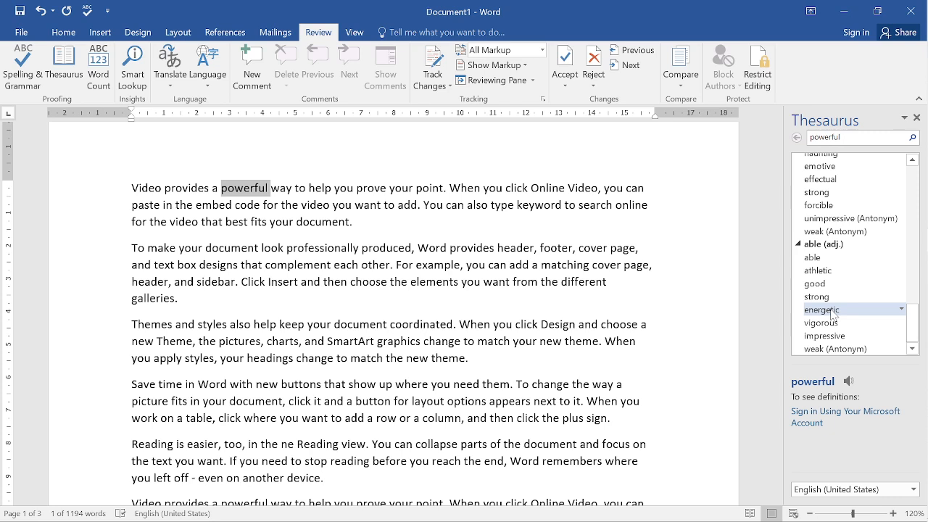
Follow the Thesaurus entries from "energetic" to "brisk" and on to "fresh", and browse the synonyms of "fresh".
{"action": "left_click", "coordinate": [821, 309]}
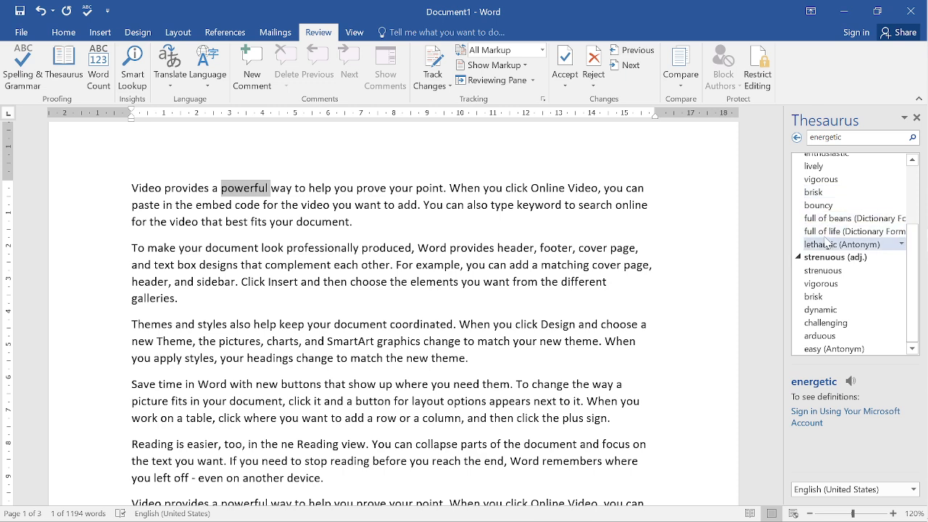
{"action": "left_click", "coordinate": [815, 192]}
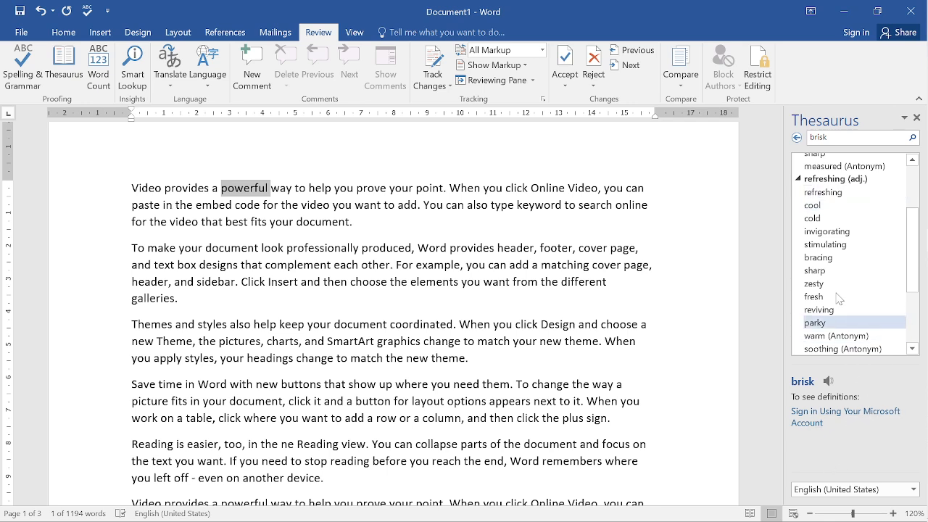
{"action": "left_click", "coordinate": [813, 297]}
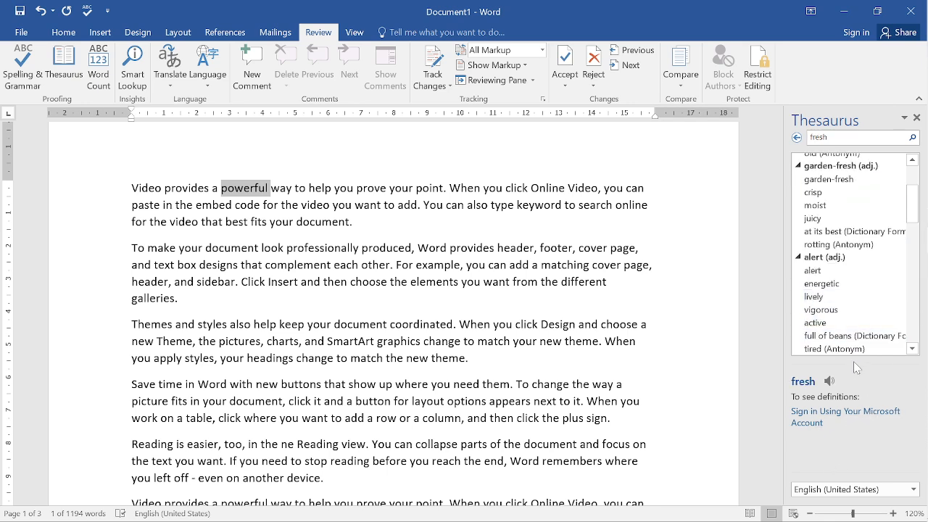
{"action": "left_click", "coordinate": [912, 349]}
{"action": "left_click", "coordinate": [913, 349]}
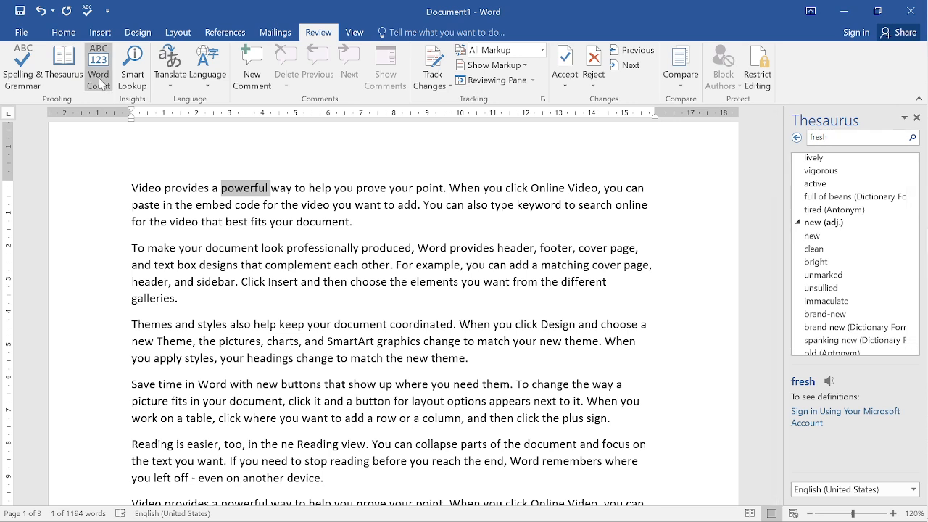
Check the Word Count statistics for only the word "Video" at the start of the first paragraph.
{"action": "left_click", "coordinate": [215, 204]}
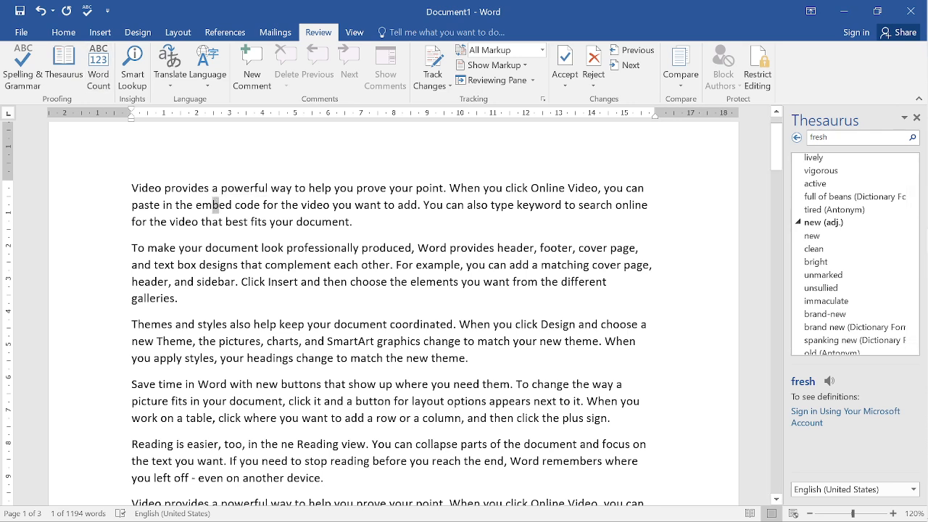
{"action": "double_click", "coordinate": [148, 188]}
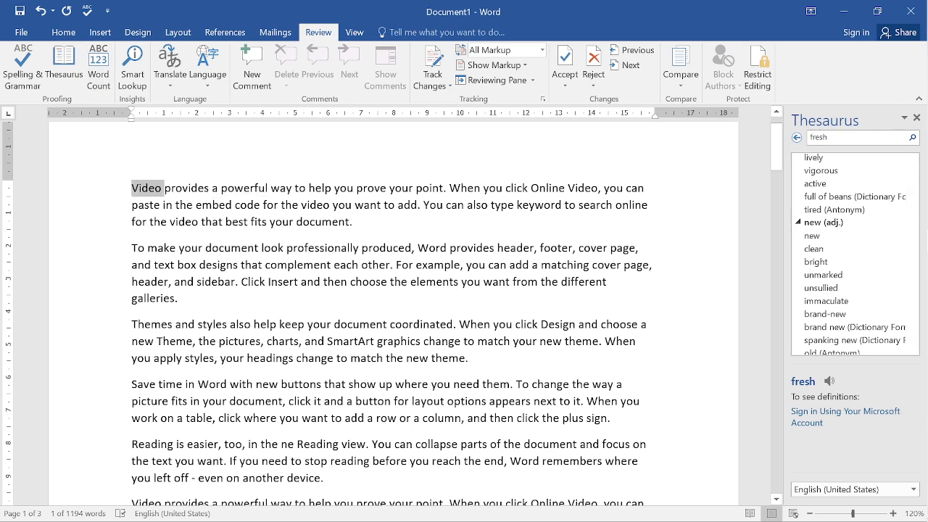
{"action": "left_click", "coordinate": [100, 80]}
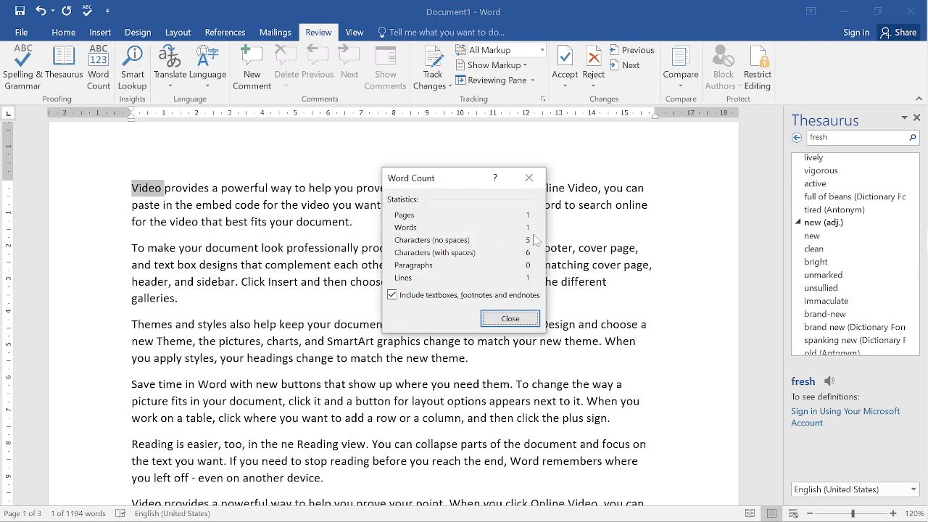
{"action": "left_click", "coordinate": [509, 320]}
Check the Word Count statistics for the whole first paragraph, then deselect the text.
{"action": "left_click_drag", "start_coordinate": [131, 188], "coordinate": [359, 224]}
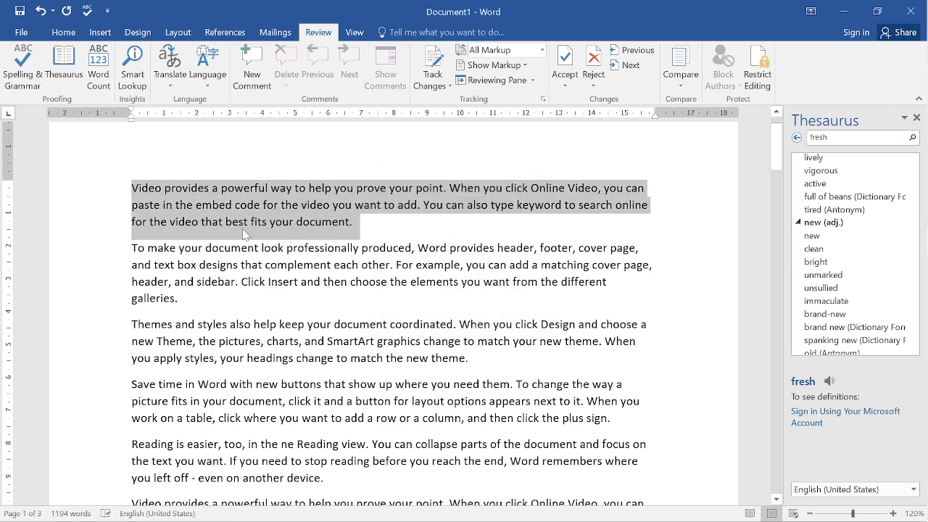
{"action": "left_click", "coordinate": [102, 73]}
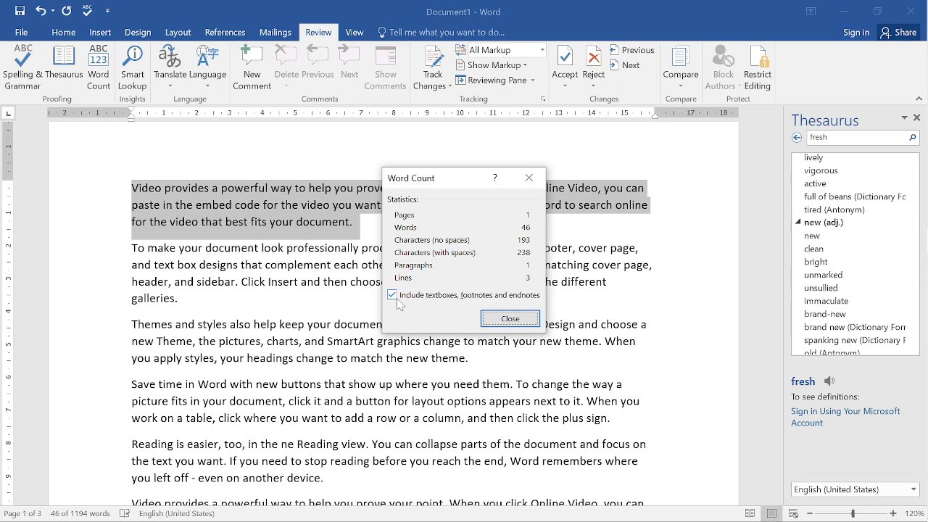
{"action": "left_click", "coordinate": [397, 299]}
{"action": "left_click", "coordinate": [511, 321]}
{"action": "left_click", "coordinate": [450, 341]}
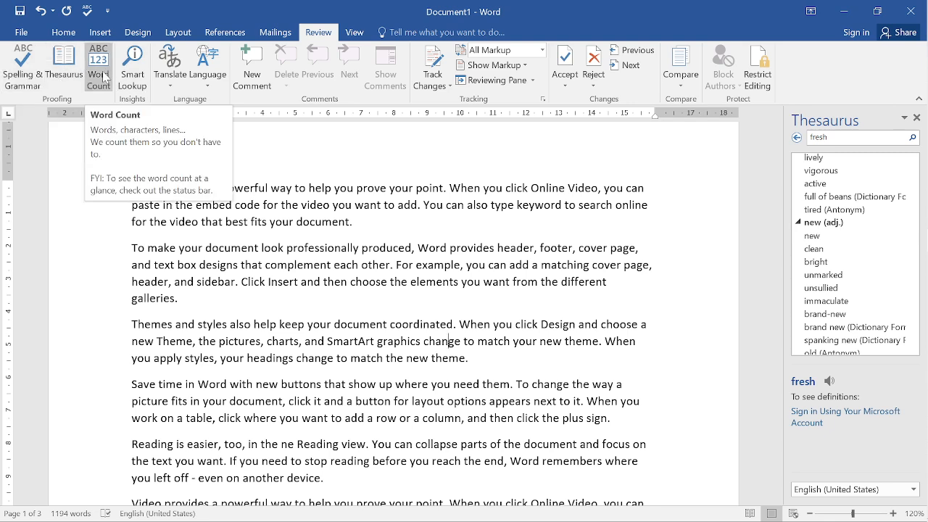
Run Smart Lookup on the word "document" at the end of the first paragraph and examine its definitions, synonyms and web search results.
{"action": "left_click_drag", "start_coordinate": [179, 299], "coordinate": [351, 282]}
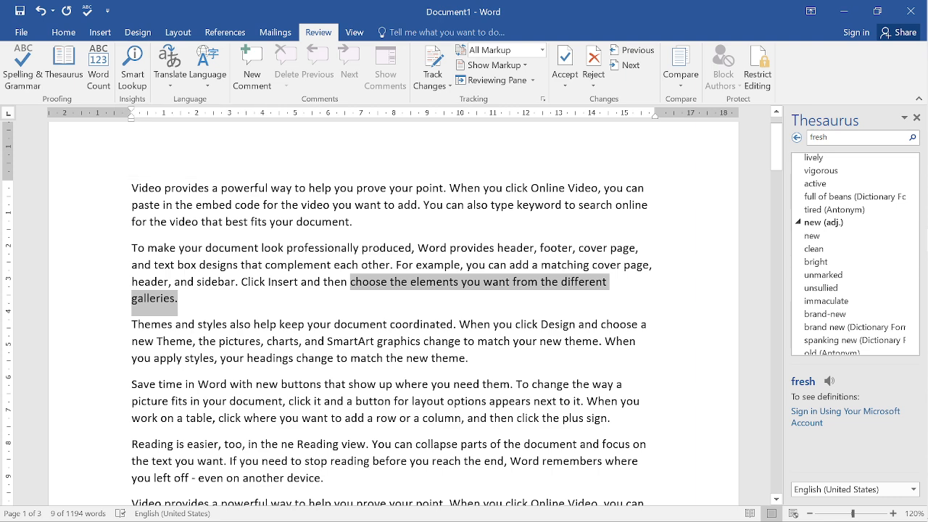
{"action": "double_click", "coordinate": [322, 222]}
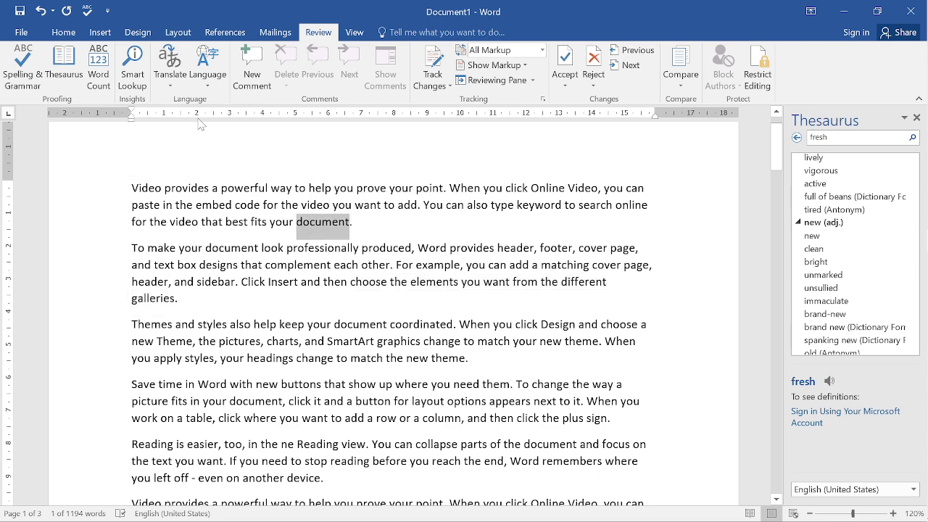
{"action": "left_click", "coordinate": [132, 85]}
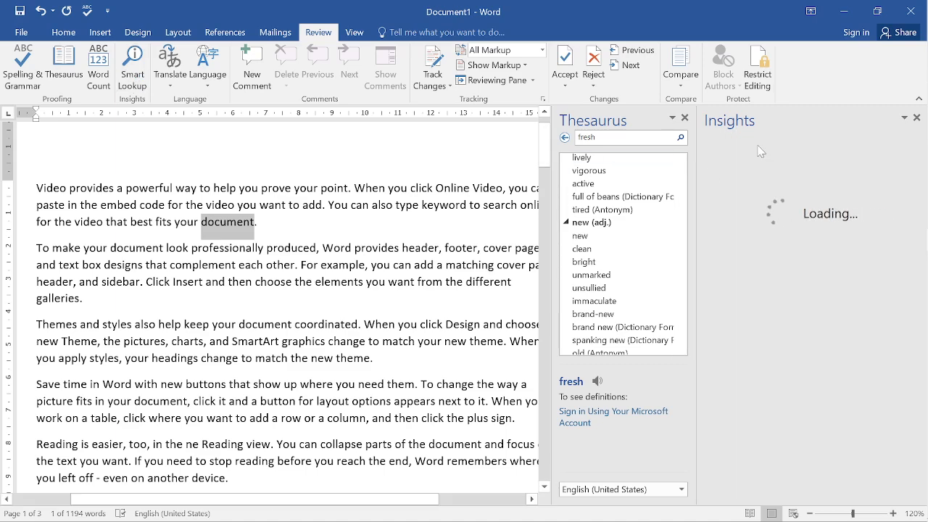
{"action": "scroll", "coordinate": [768, 253], "scroll_direction": "down", "scroll_amount": 3}
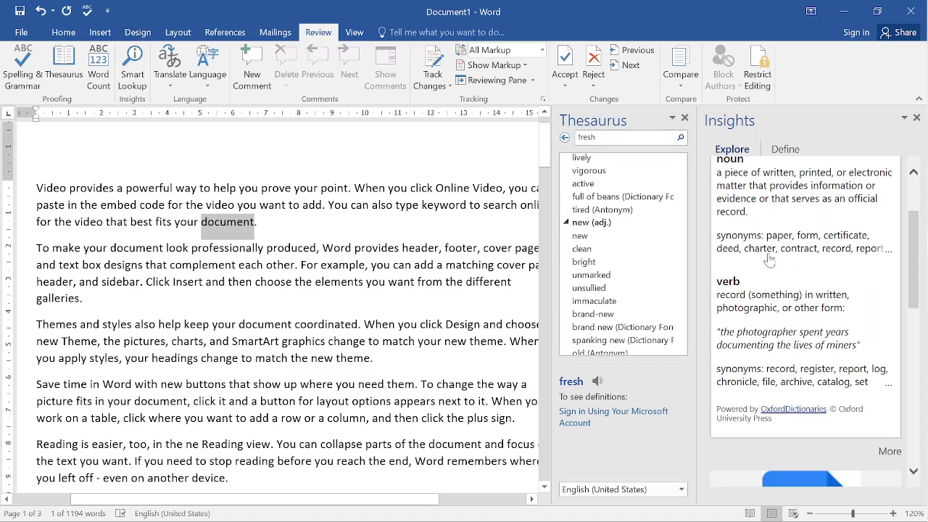
{"action": "scroll", "coordinate": [768, 258], "scroll_direction": "up", "scroll_amount": 1}
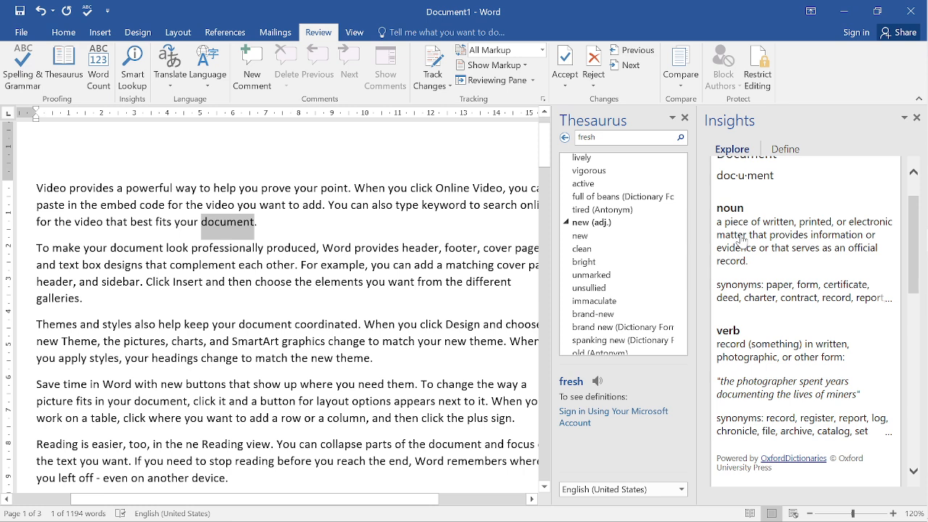
{"action": "scroll", "coordinate": [754, 341], "scroll_direction": "down", "scroll_amount": 2}
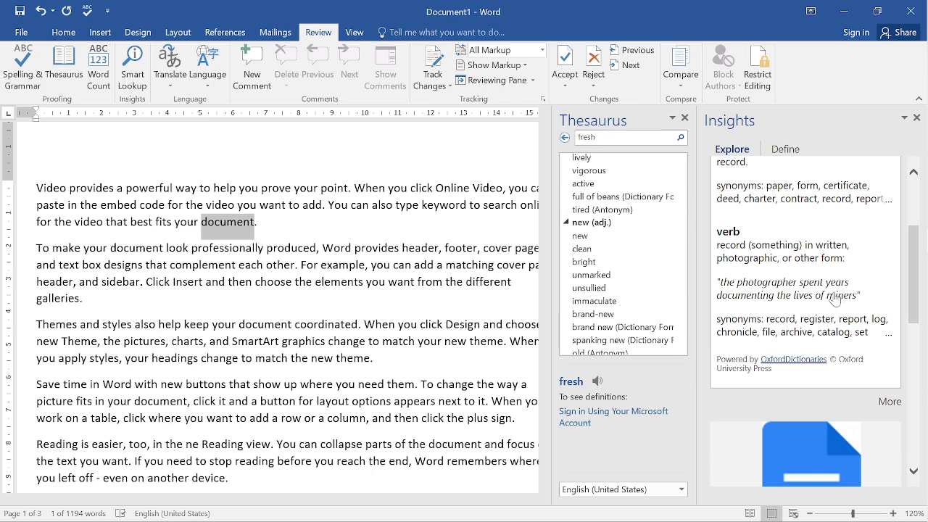
{"action": "scroll", "coordinate": [857, 330], "scroll_direction": "down", "scroll_amount": 6}
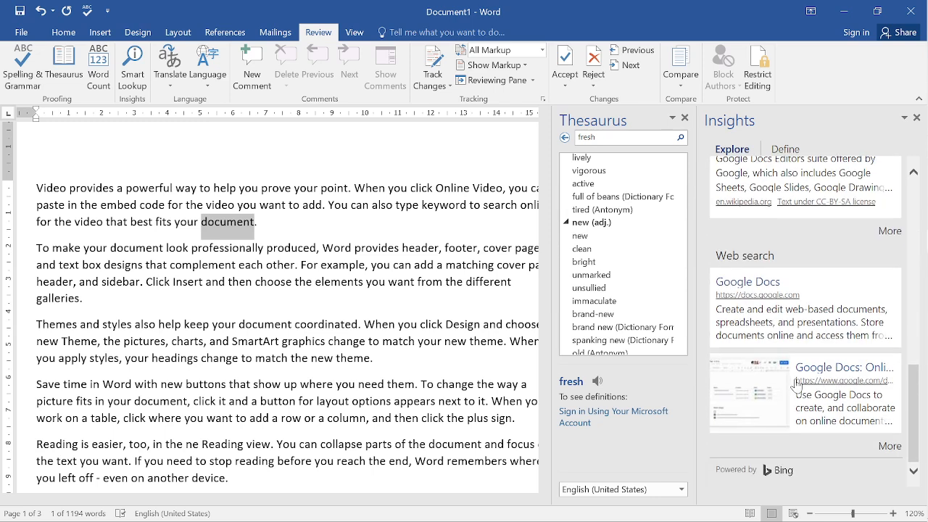
{"action": "scroll", "coordinate": [797, 383], "scroll_direction": "up", "scroll_amount": 3}
{"action": "scroll", "coordinate": [799, 381], "scroll_direction": "down", "scroll_amount": 3}
{"action": "scroll", "coordinate": [795, 432], "scroll_direction": "up", "scroll_amount": 5}
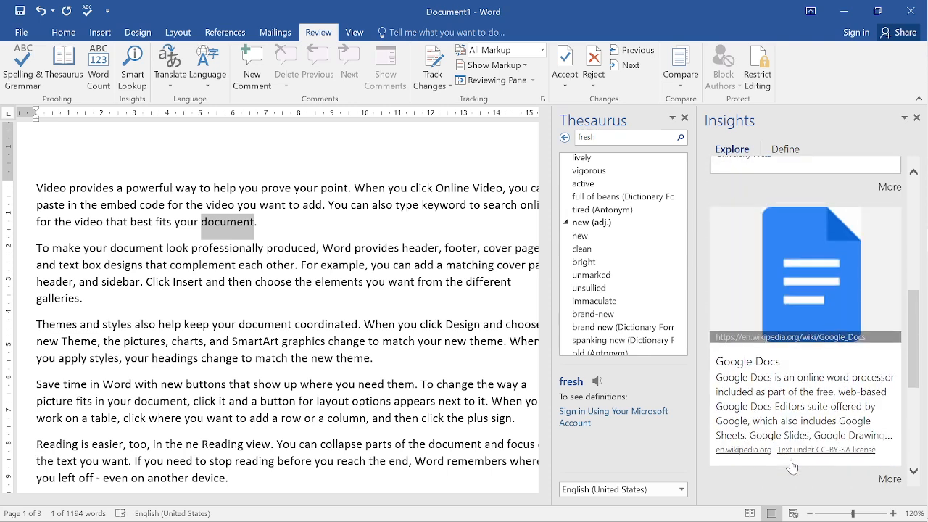
Show the dictionary definitions of "document" in the Smart Lookup results and highlight the first noun definition.
{"action": "left_click", "coordinate": [784, 151]}
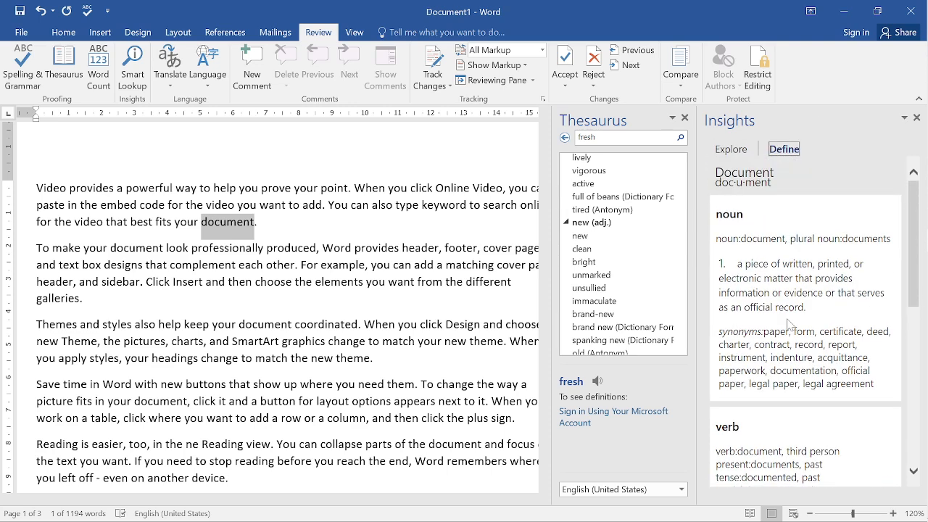
{"action": "left_click_drag", "start_coordinate": [737, 263], "coordinate": [806, 309]}
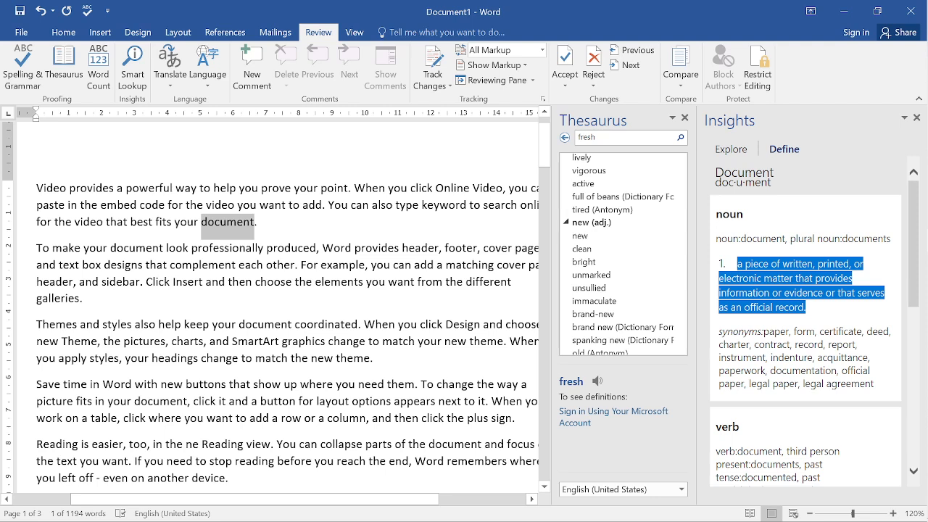
Run Smart Lookup on "galleries" at the end of the second paragraph, view one image result in the browser, and return to Word.
{"action": "double_click", "coordinate": [58, 298]}
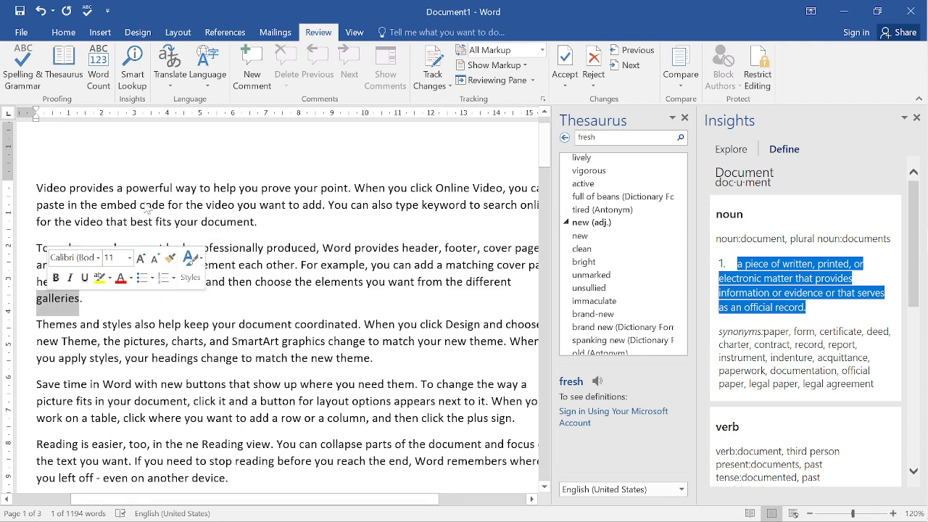
{"action": "left_click", "coordinate": [137, 81]}
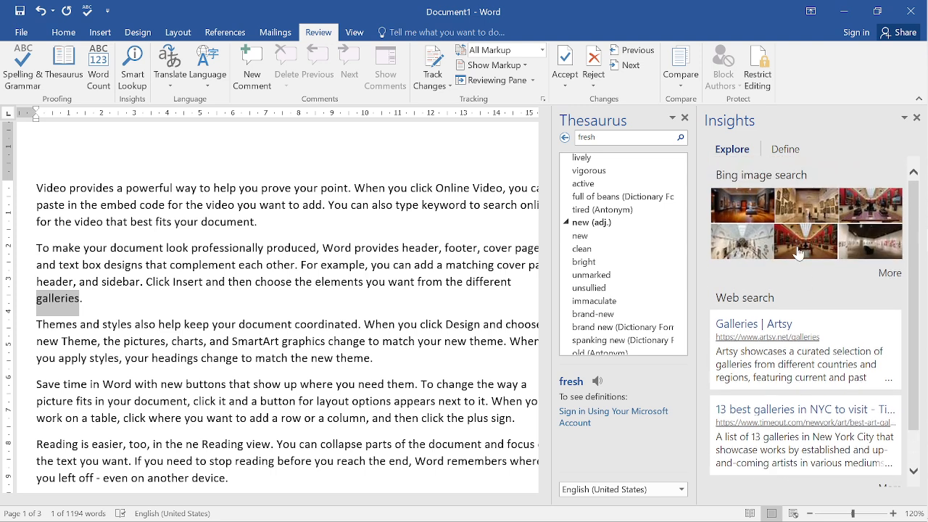
{"action": "left_click", "coordinate": [754, 215]}
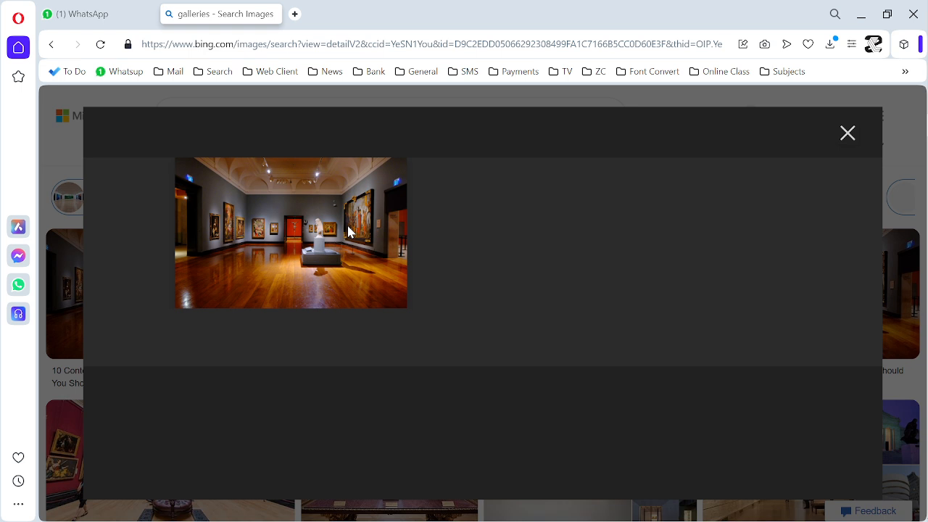
{"action": "left_click", "coordinate": [348, 232]}
{"action": "key", "text": "alt+Tab"}
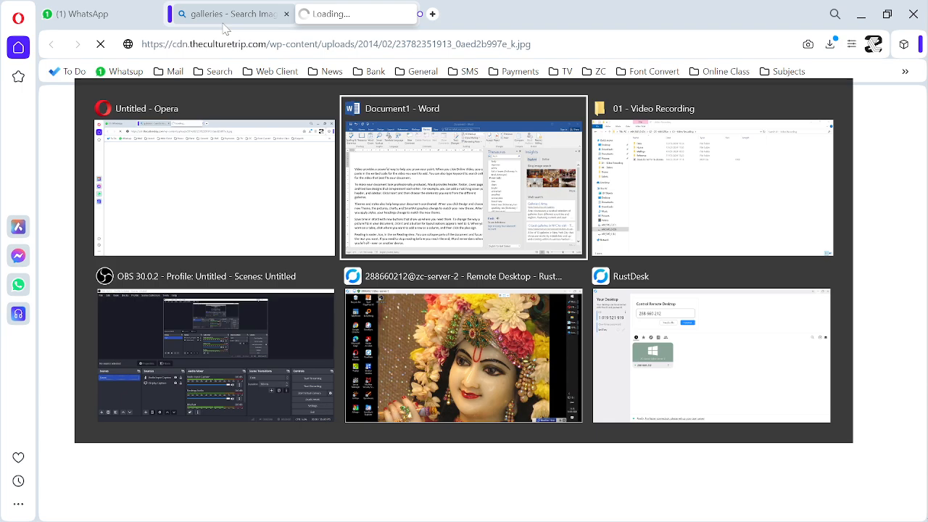
{"action": "left_click", "coordinate": [440, 185]}
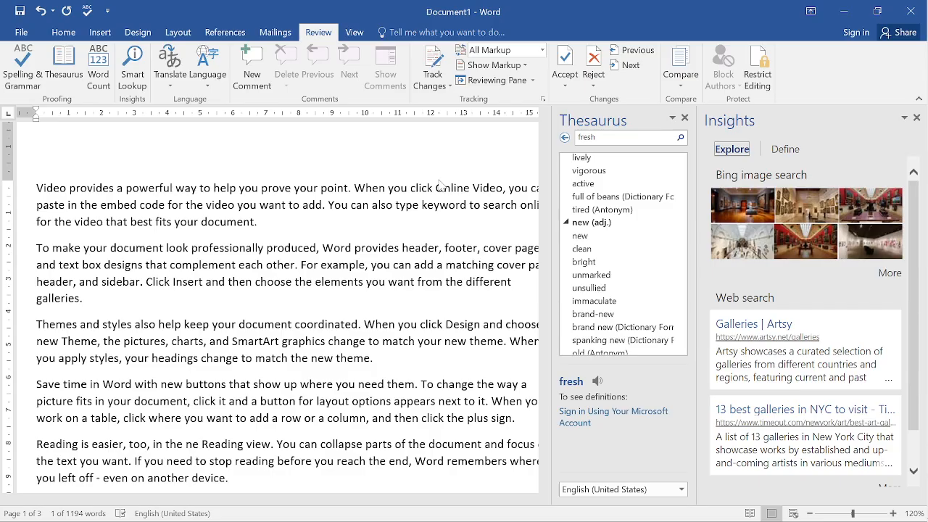
Run Smart Lookup on "Themes" at the start of the third paragraph, look over its image and web results, and close Insights.
{"action": "left_click", "coordinate": [440, 186]}
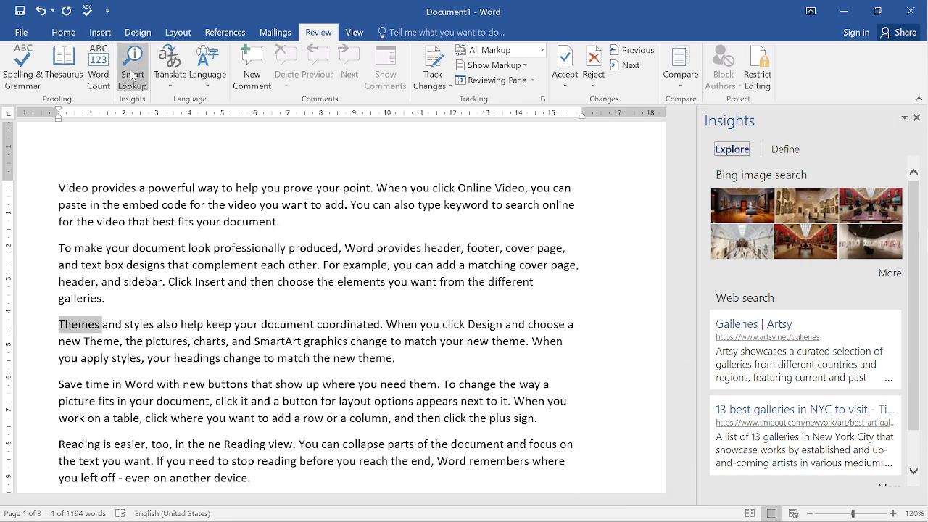
{"action": "left_click", "coordinate": [133, 69]}
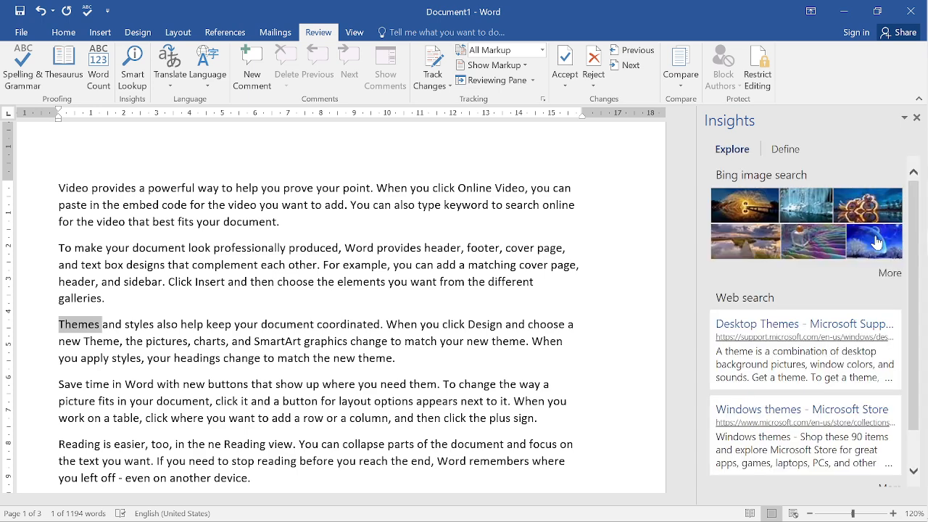
{"action": "scroll", "coordinate": [809, 315], "scroll_direction": "down", "scroll_amount": 1}
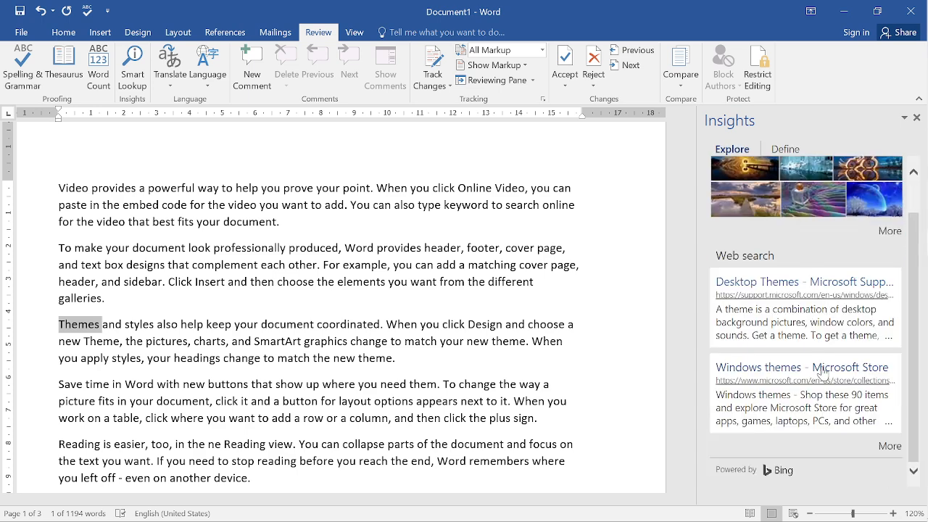
{"action": "scroll", "coordinate": [818, 369], "scroll_direction": "up", "scroll_amount": 1}
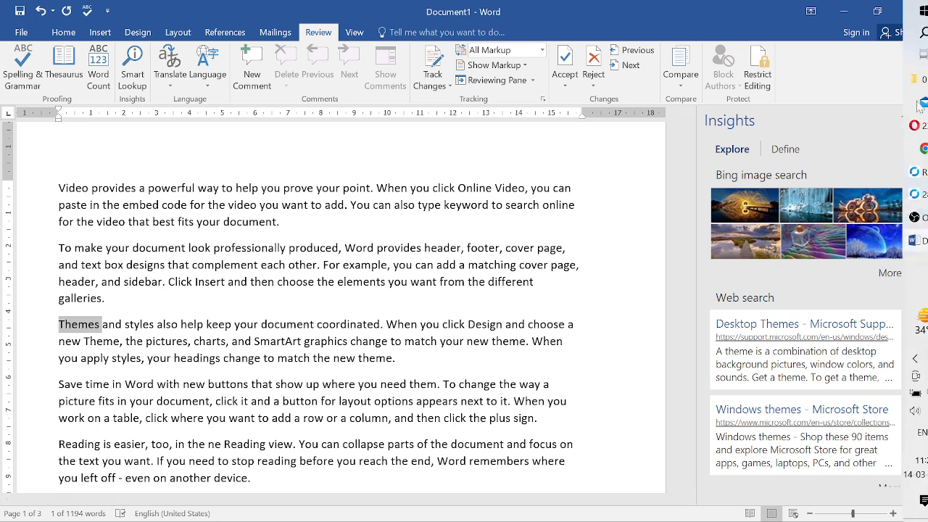
{"action": "left_click", "coordinate": [916, 119]}
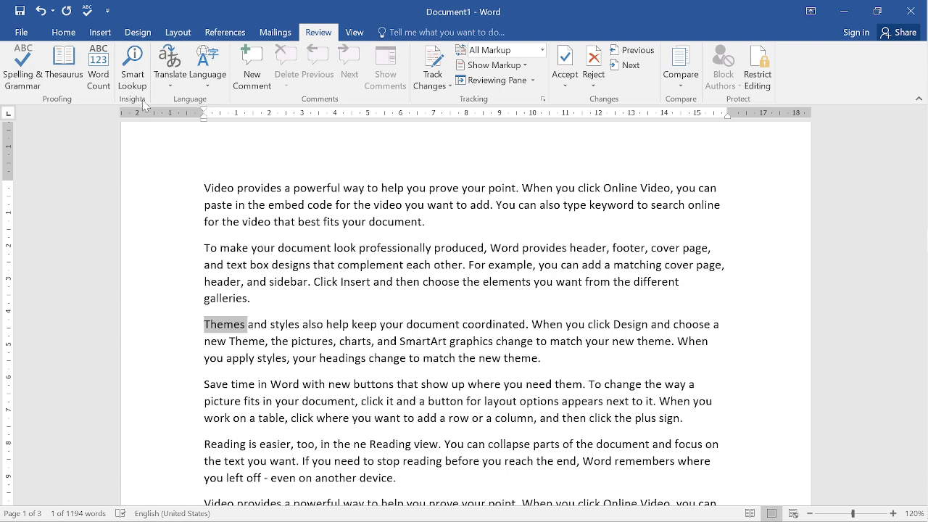
Translate the whole document from English (United States) to Hindi, agreeing to send the text to the online translation service.
{"action": "left_click", "coordinate": [172, 88]}
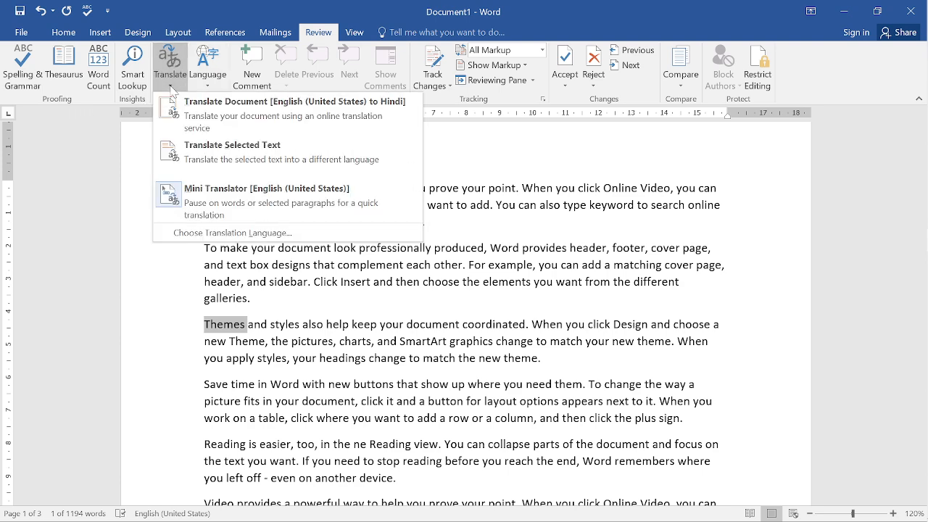
{"action": "left_click", "coordinate": [203, 114]}
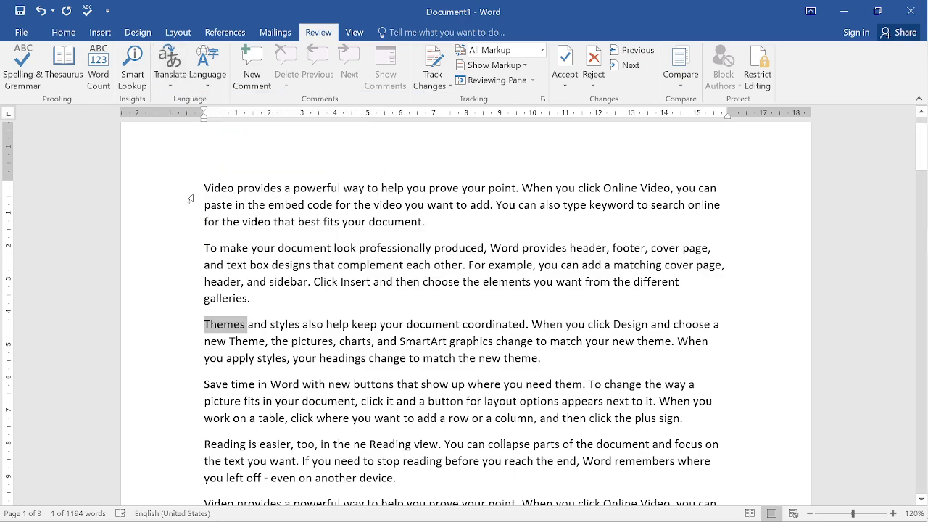
{"action": "scroll", "coordinate": [190, 199], "scroll_direction": "down", "scroll_amount": 10}
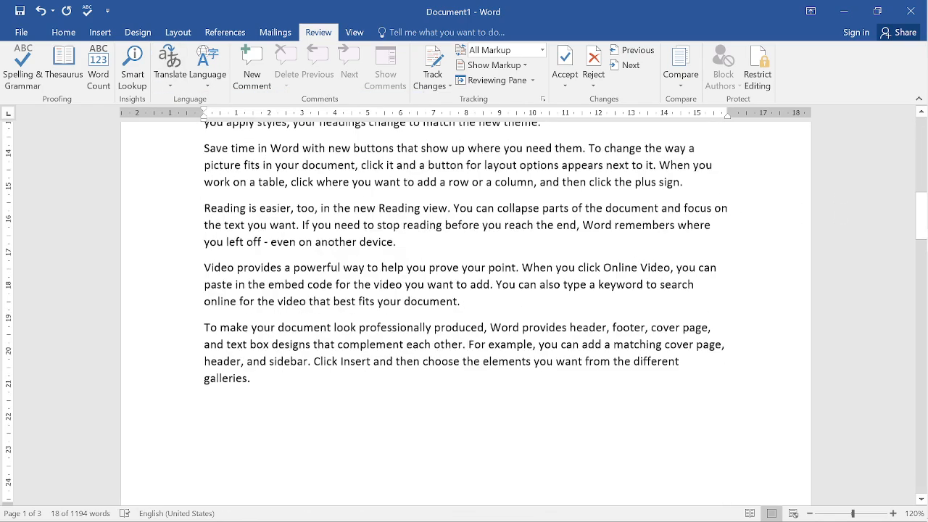
{"action": "scroll", "coordinate": [189, 198], "scroll_direction": "up", "scroll_amount": 5}
{"action": "left_click", "coordinate": [170, 79]}
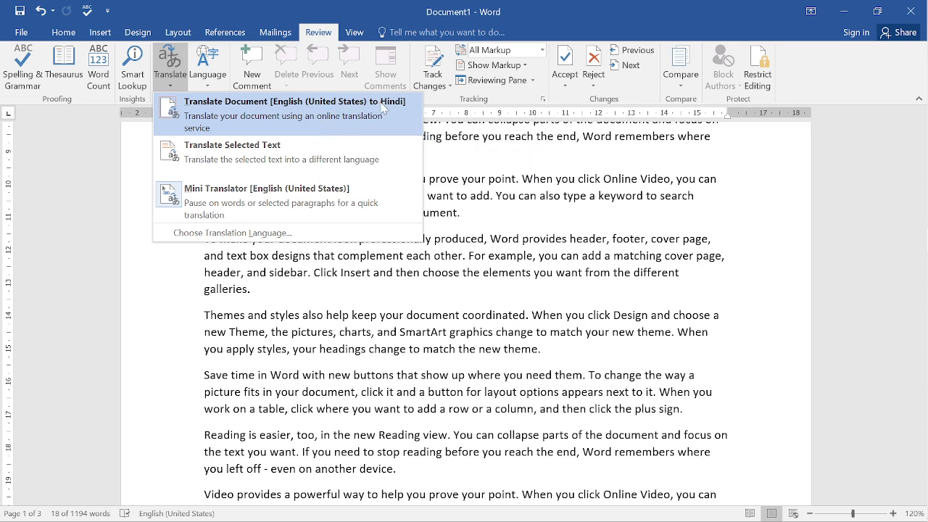
{"action": "left_click", "coordinate": [305, 128]}
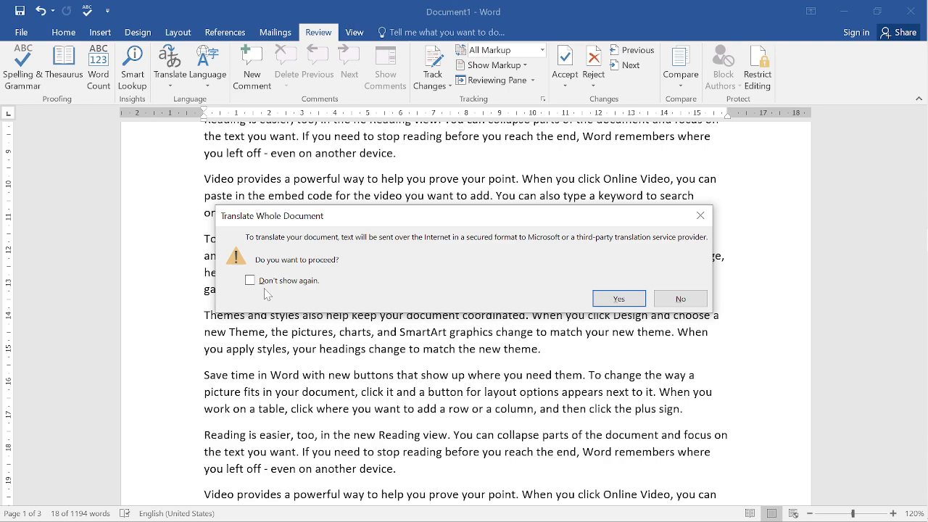
{"action": "left_click", "coordinate": [619, 298]}
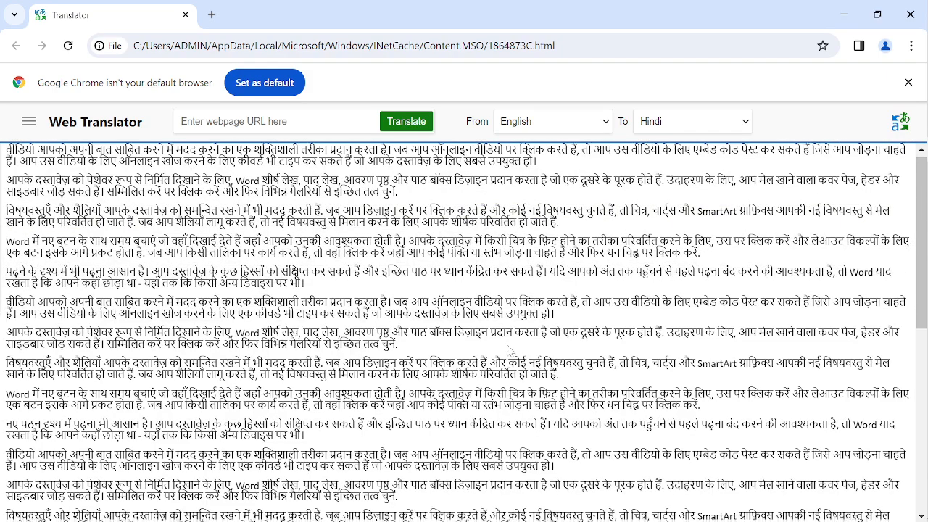
Look through the Hindi translation of the document in the browser and return to Word.
{"action": "scroll", "coordinate": [511, 351], "scroll_direction": "down", "scroll_amount": 6}
{"action": "scroll", "coordinate": [510, 351], "scroll_direction": "up", "scroll_amount": 6}
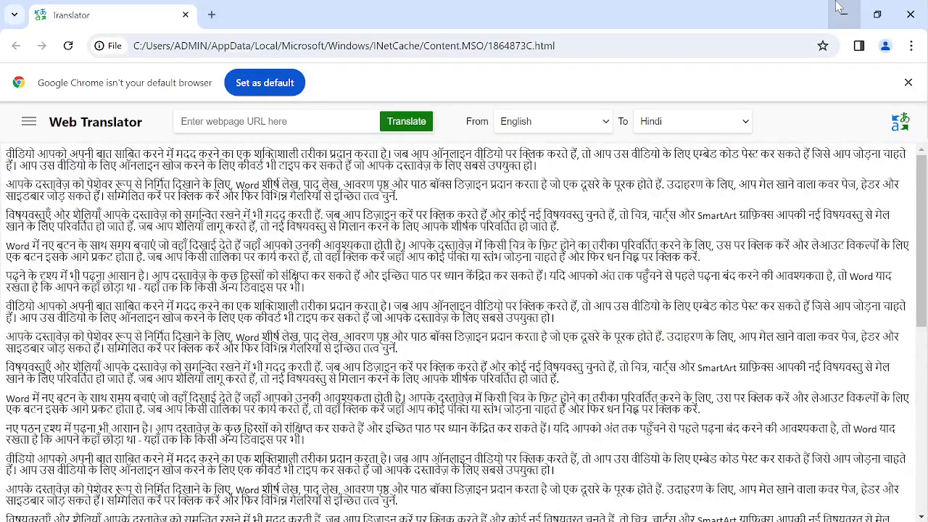
{"action": "key", "text": "alt+Tab"}
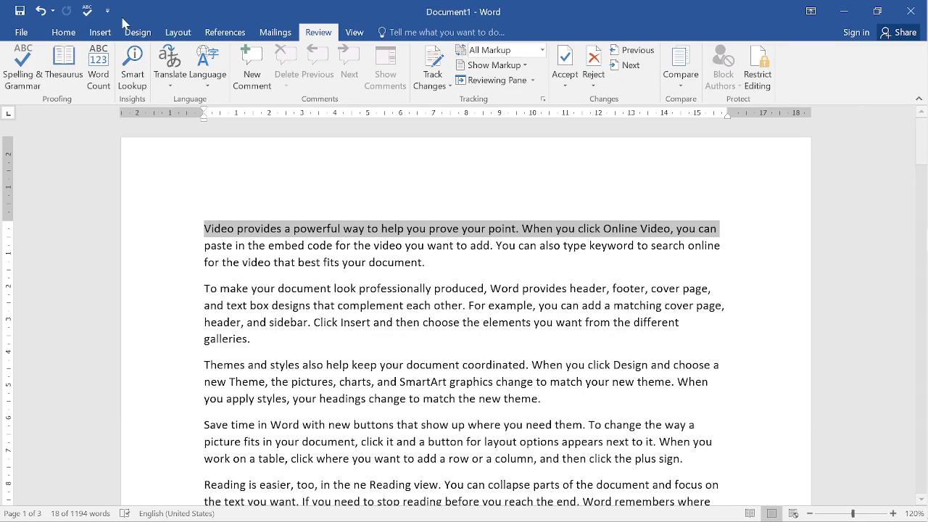
{"action": "left_click", "coordinate": [169, 72]}
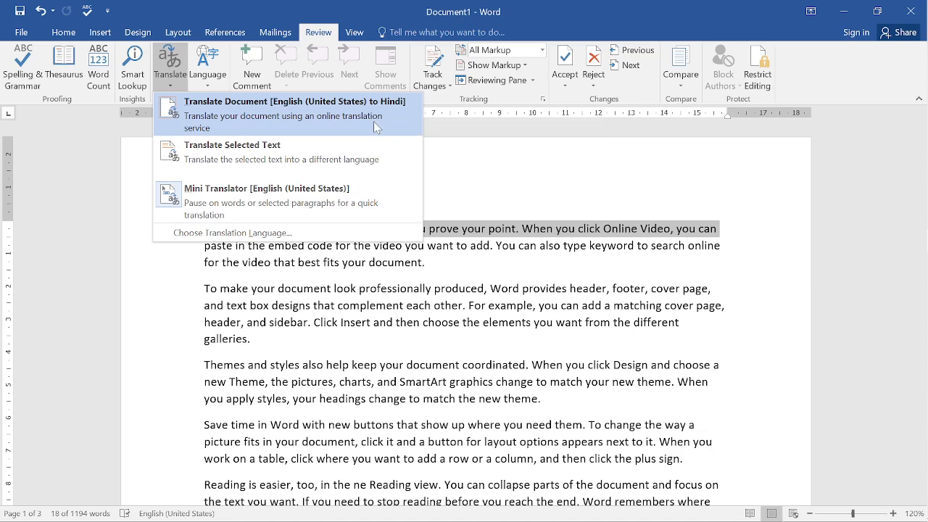
{"action": "left_click", "coordinate": [346, 435]}
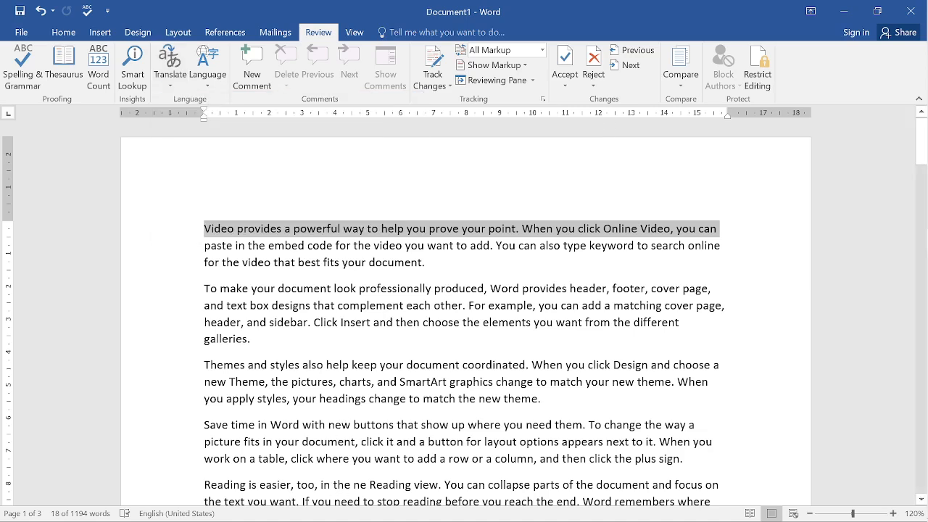
{"action": "left_click", "coordinate": [347, 436]}
Translate only the word "document" in the second paragraph's first line into Hindi, turning off future display of the online translation warning.
{"action": "double_click", "coordinate": [300, 289]}
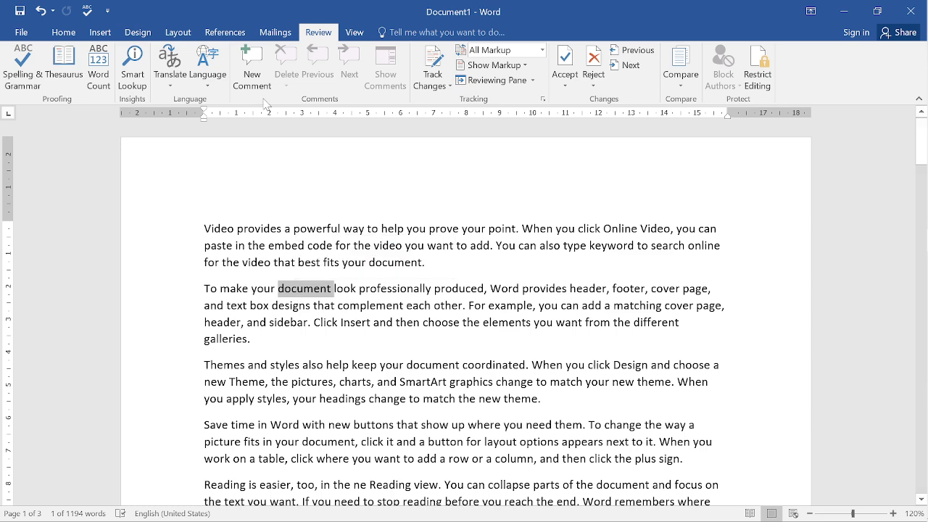
{"action": "left_click", "coordinate": [169, 72]}
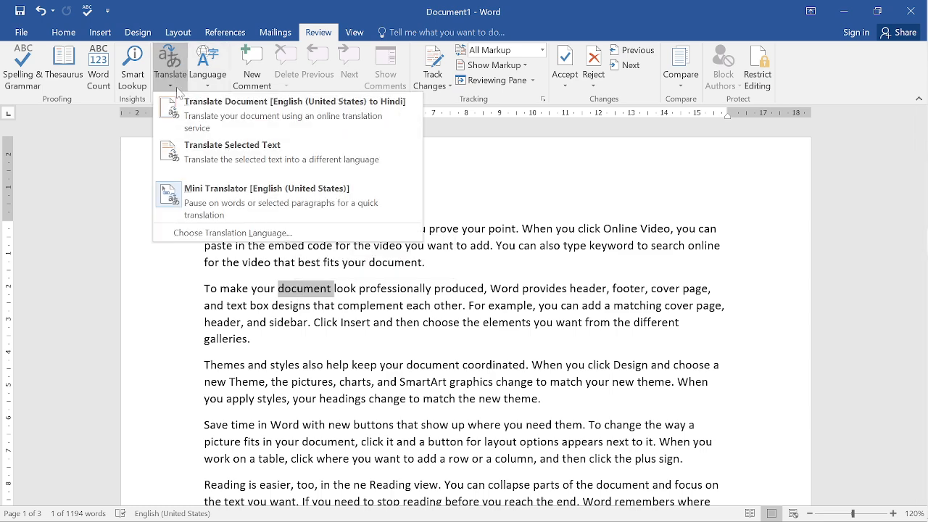
{"action": "left_click", "coordinate": [193, 154]}
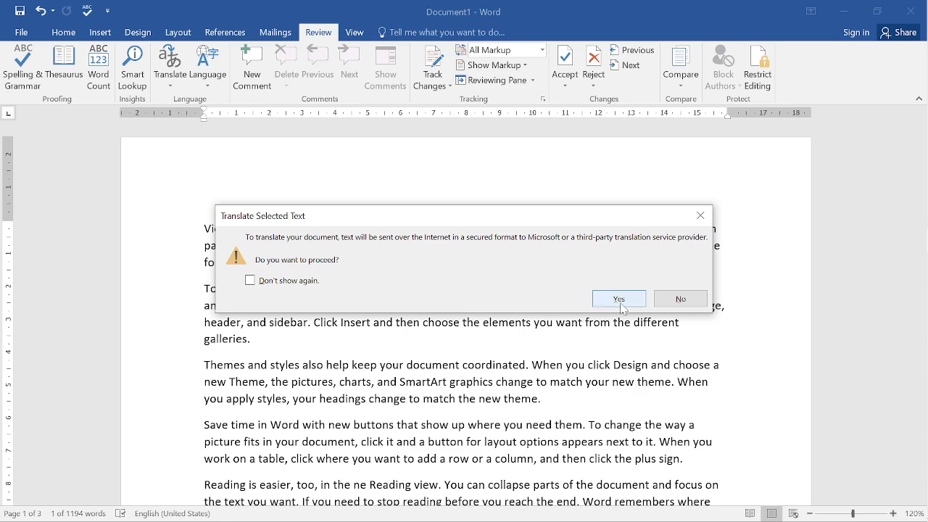
{"action": "left_click", "coordinate": [300, 284]}
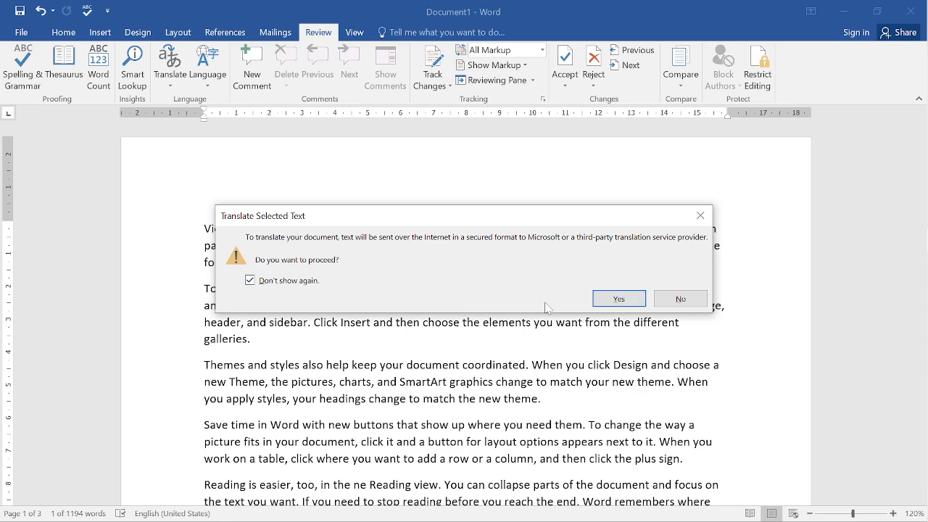
{"action": "left_click", "coordinate": [619, 298]}
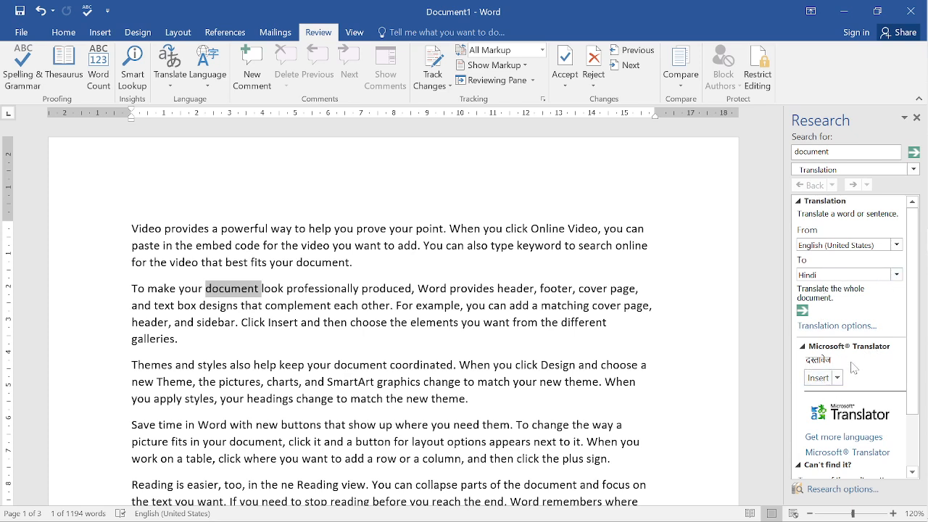
Replace the selected word "document" with its Hindi translation "दस्तावेज" from Microsoft Translator.
{"action": "scroll", "coordinate": [853, 368], "scroll_direction": "down", "scroll_amount": 1}
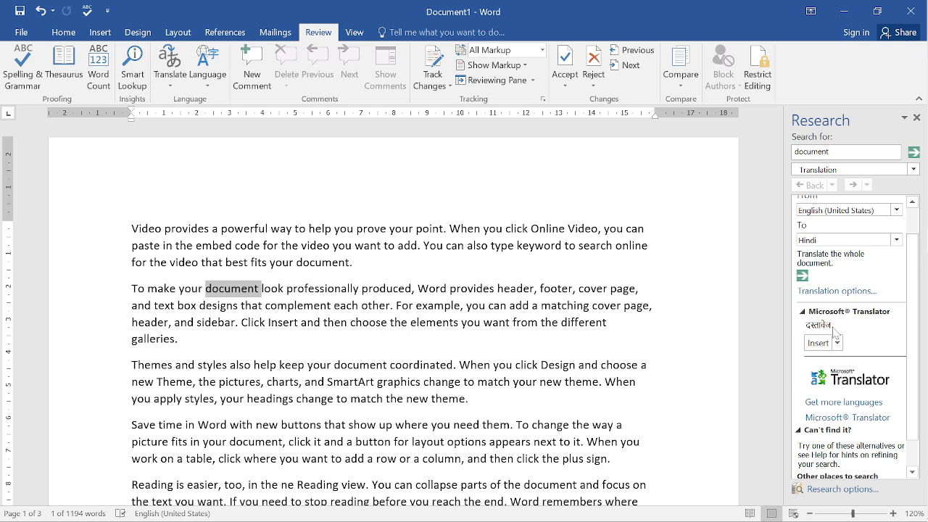
{"action": "left_click", "coordinate": [837, 343]}
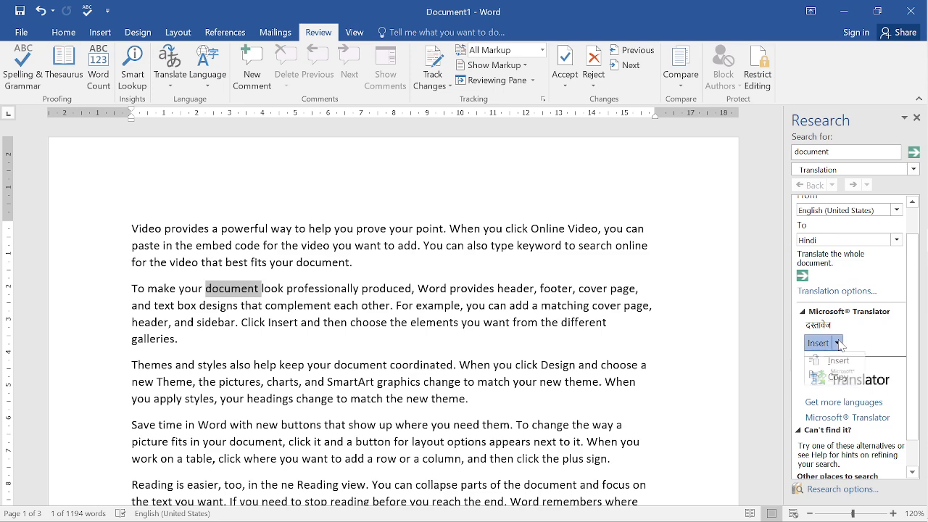
{"action": "left_click", "coordinate": [835, 361]}
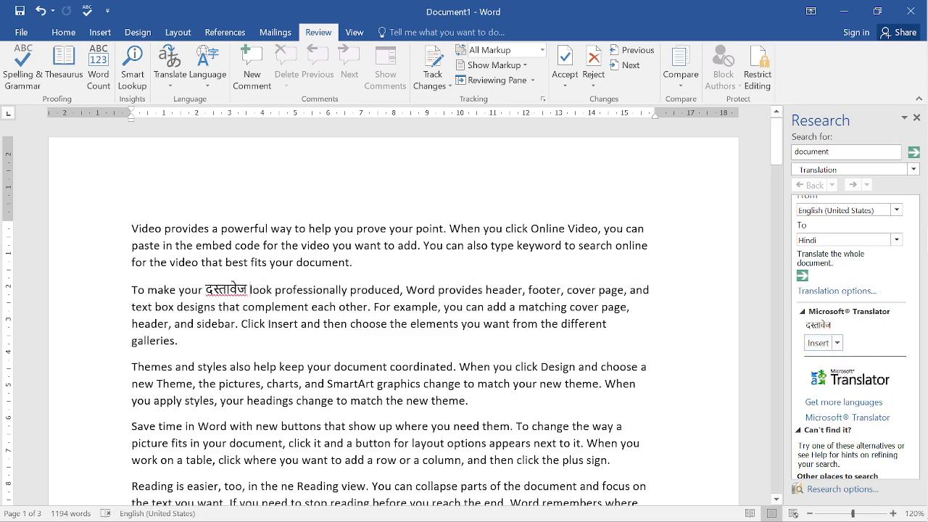
Translate the word "produced" in the second paragraph into Hindi and insert "उत्पादित" in its place.
{"action": "double_click", "coordinate": [363, 289]}
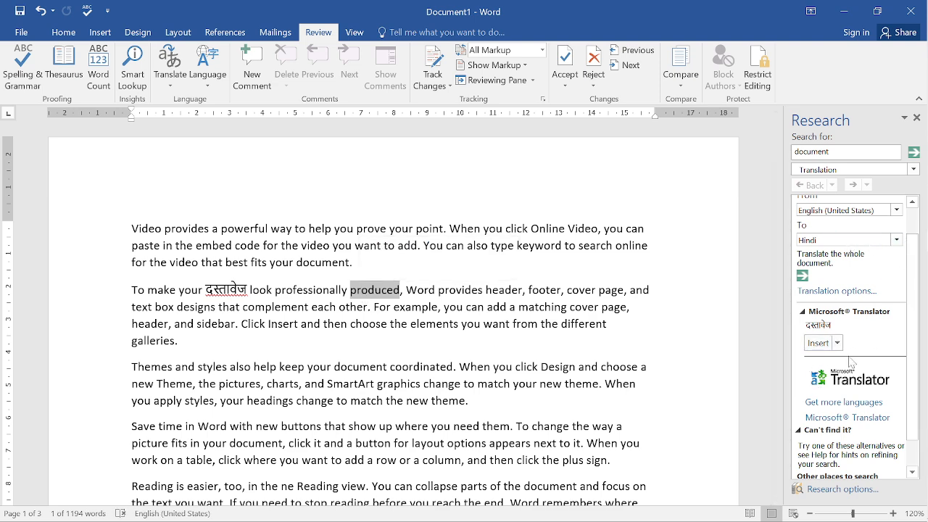
{"action": "scroll", "coordinate": [823, 390], "scroll_direction": "up", "scroll_amount": 1}
{"action": "left_click", "coordinate": [167, 87]}
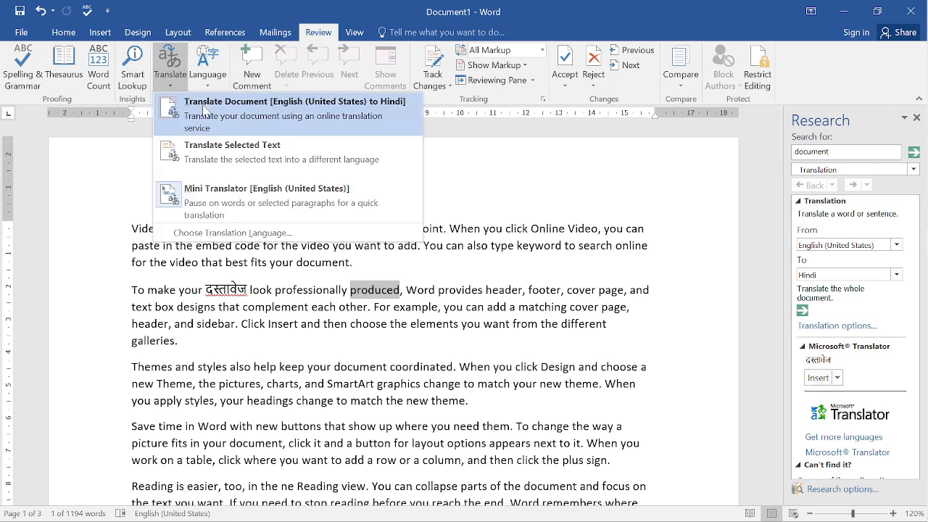
{"action": "left_click", "coordinate": [219, 151]}
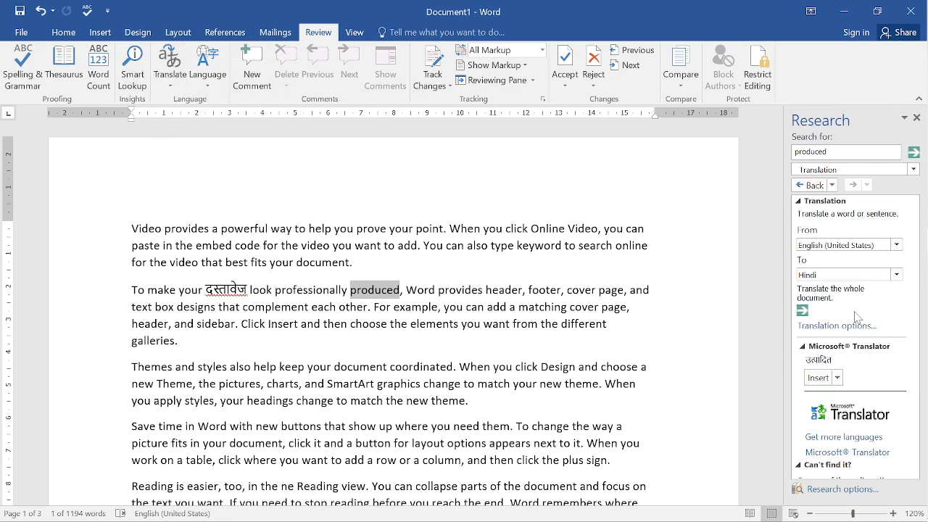
{"action": "left_click", "coordinate": [824, 383]}
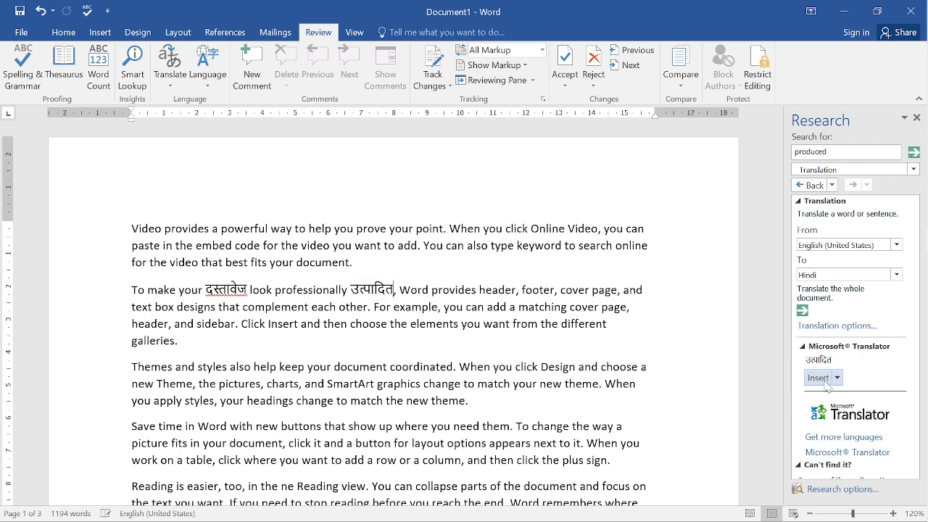
Set the document translation languages to translate from English (United States) to Korean.
{"action": "left_click", "coordinate": [181, 85]}
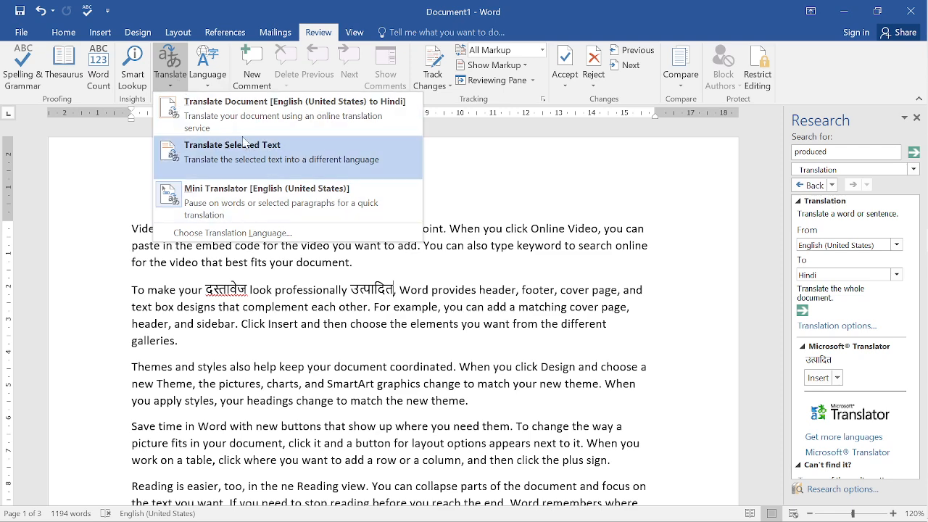
{"action": "left_click", "coordinate": [218, 234]}
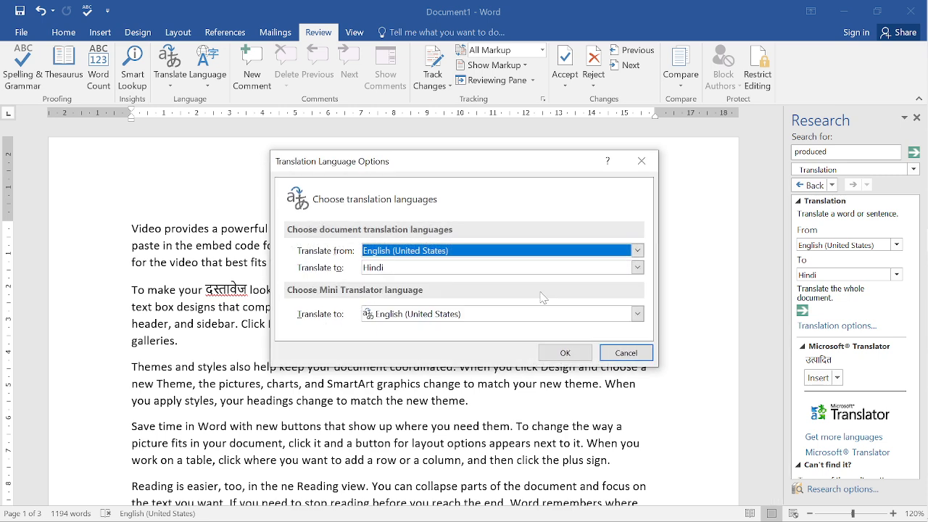
{"action": "left_click", "coordinate": [543, 267]}
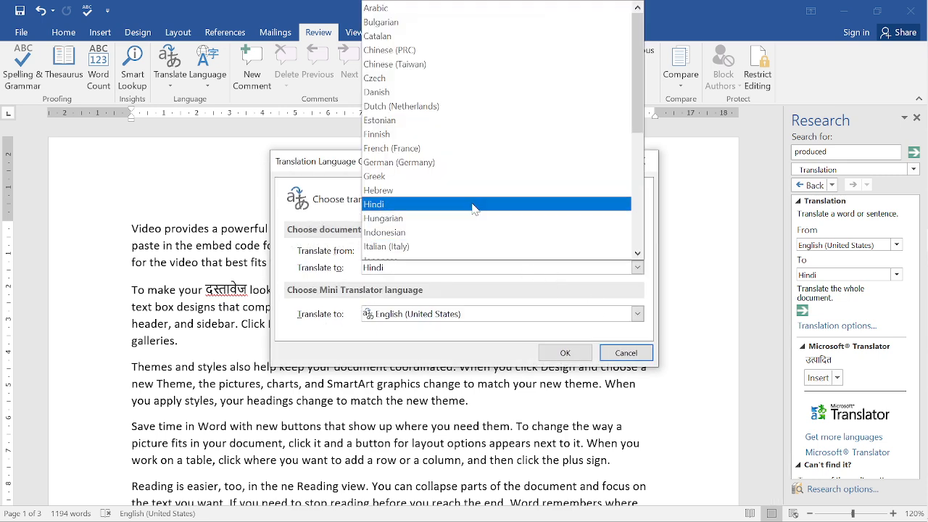
{"action": "scroll", "coordinate": [471, 218], "scroll_direction": "down", "scroll_amount": 2}
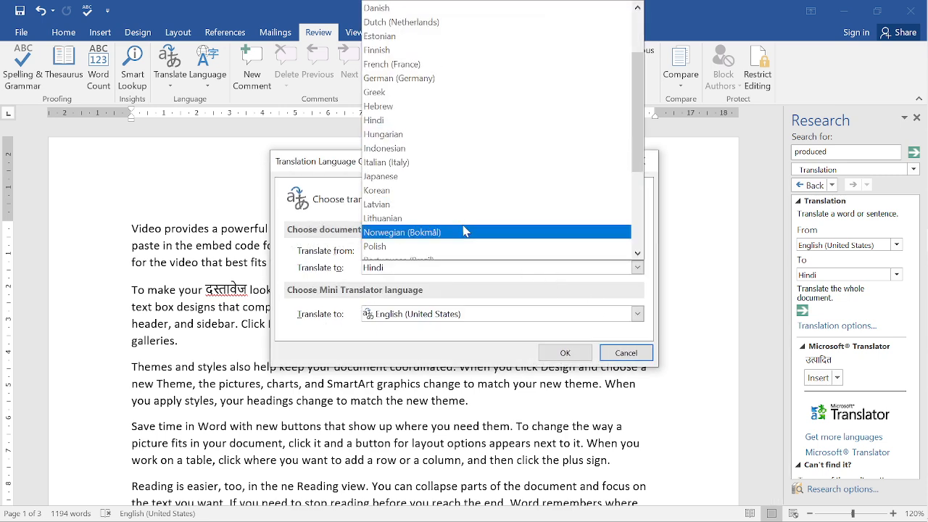
{"action": "left_click", "coordinate": [422, 191]}
{"action": "left_click", "coordinate": [564, 353]}
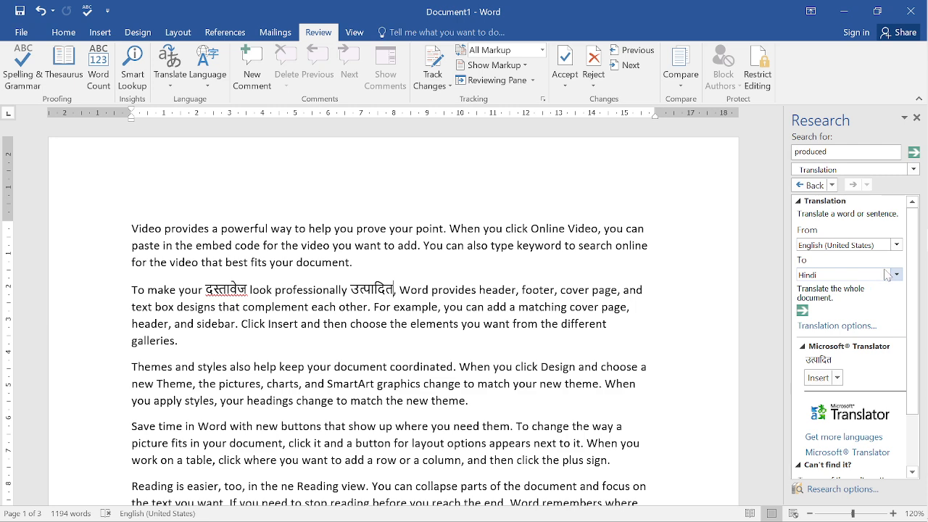
Translate the word "powerful" in the first paragraph into Korean and insert "세다" in its place.
{"action": "double_click", "coordinate": [241, 229]}
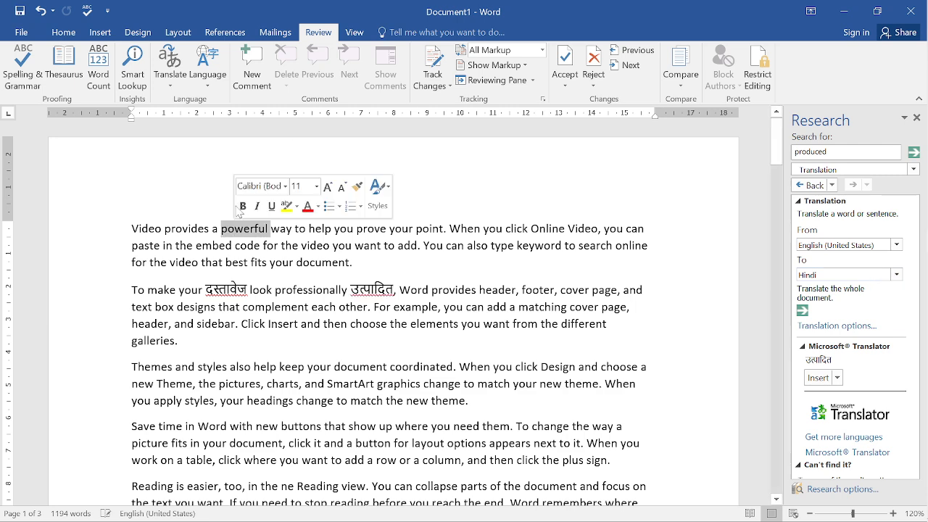
{"action": "left_click", "coordinate": [168, 78]}
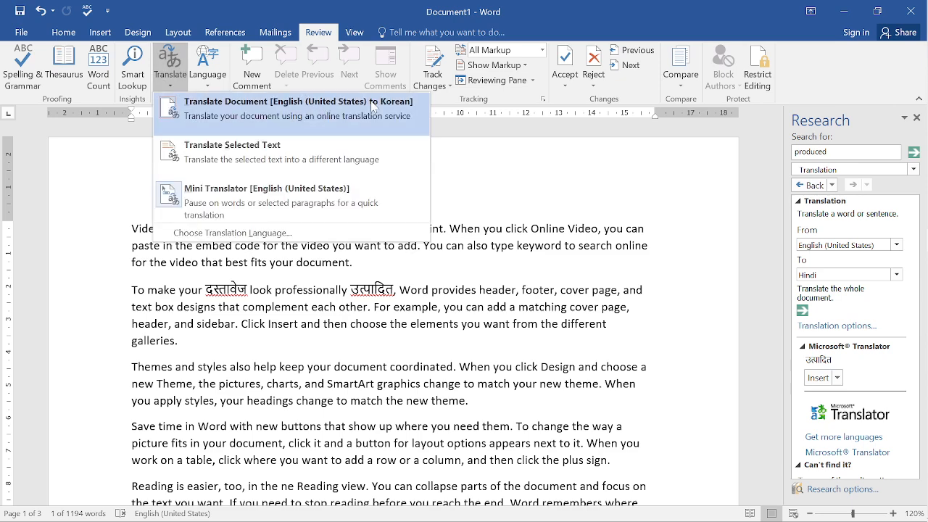
{"action": "left_click", "coordinate": [253, 163]}
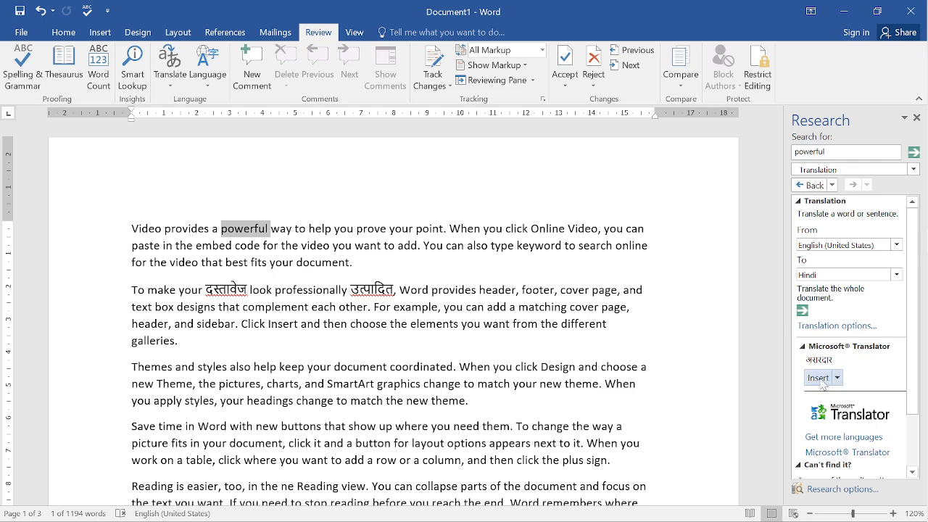
{"action": "left_click", "coordinate": [837, 277]}
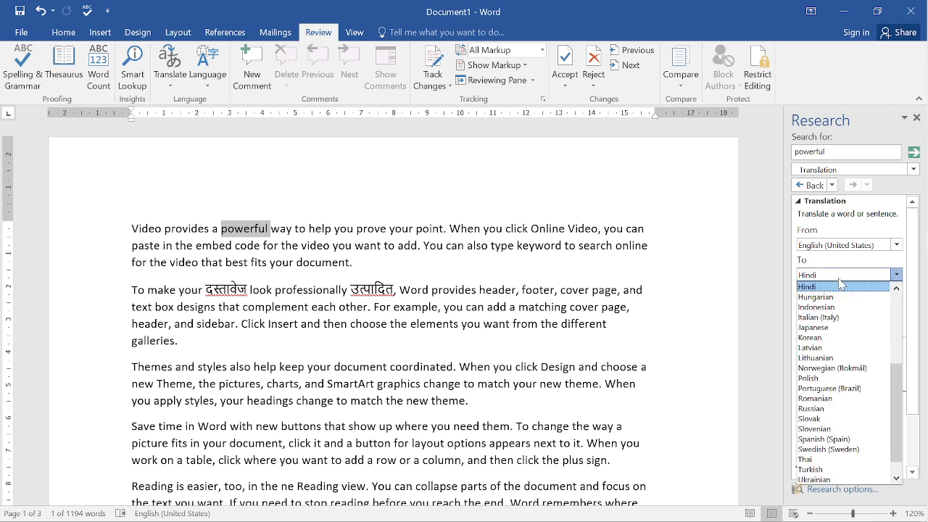
{"action": "left_click", "coordinate": [819, 337]}
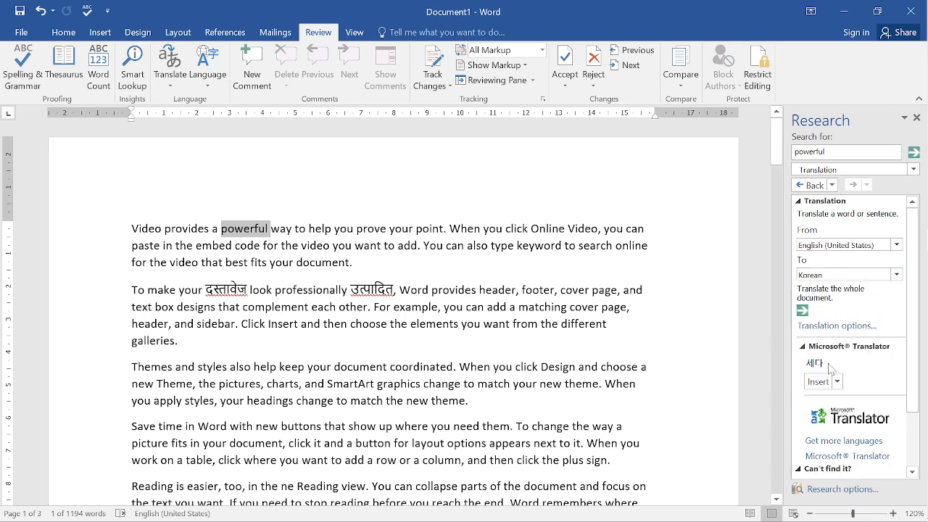
{"action": "left_click", "coordinate": [817, 381]}
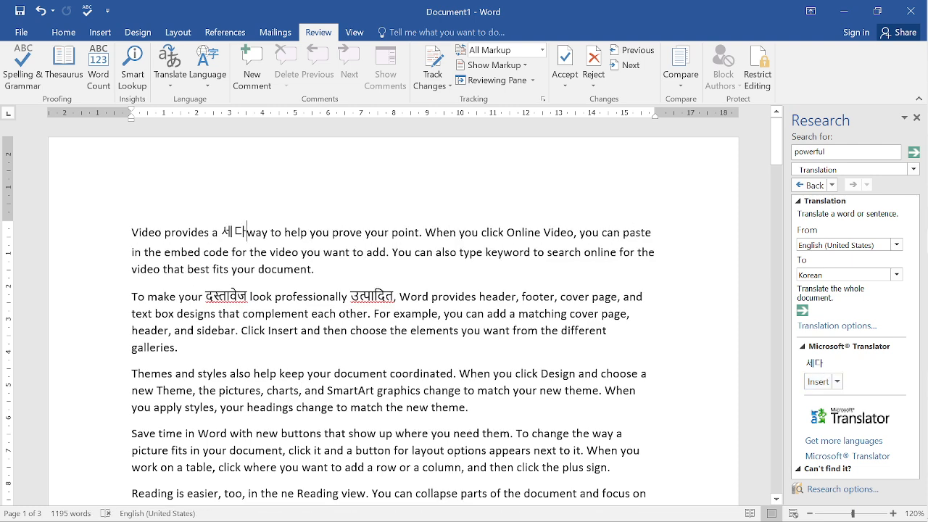
Translate the entire first paragraph into Korean and replace it with the Microsoft Translator result.
{"action": "left_click_drag", "start_coordinate": [132, 232], "coordinate": [319, 270]}
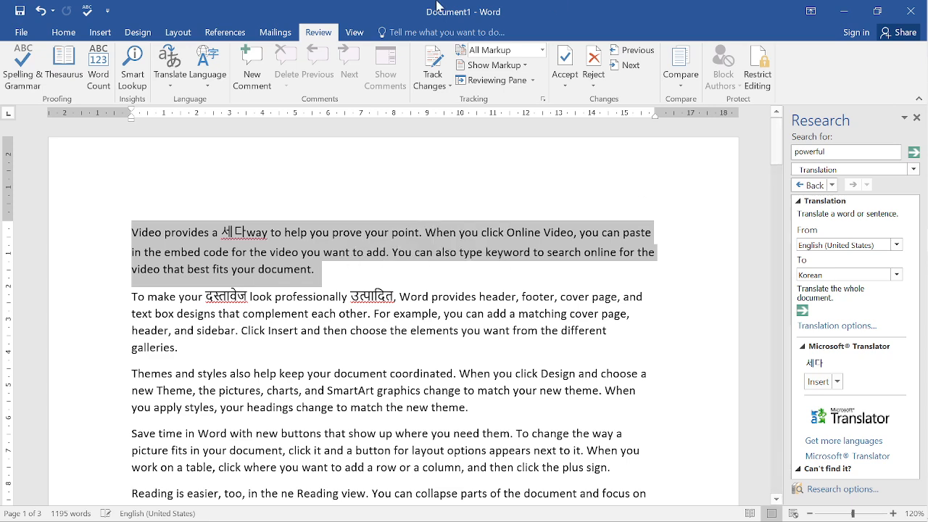
{"action": "left_click", "coordinate": [168, 86]}
{"action": "left_click", "coordinate": [226, 160]}
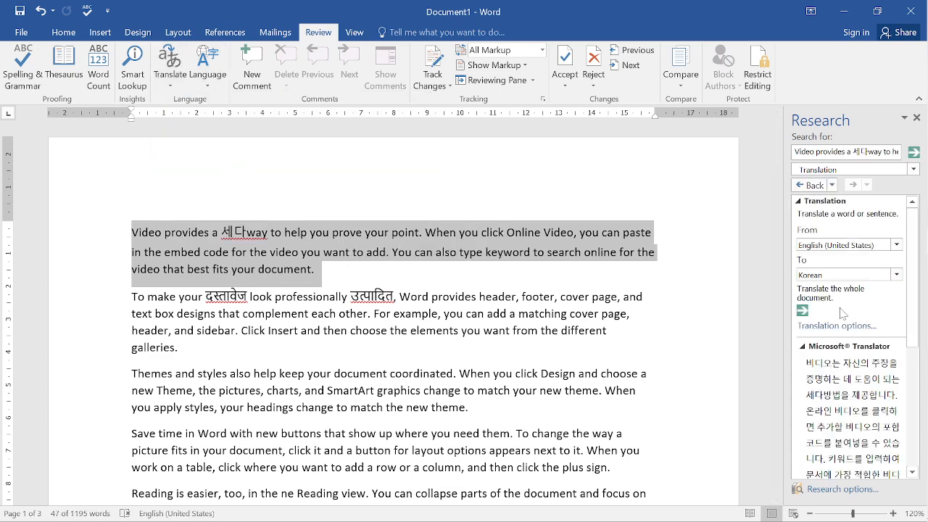
{"action": "scroll", "coordinate": [851, 311], "scroll_direction": "down", "scroll_amount": 5}
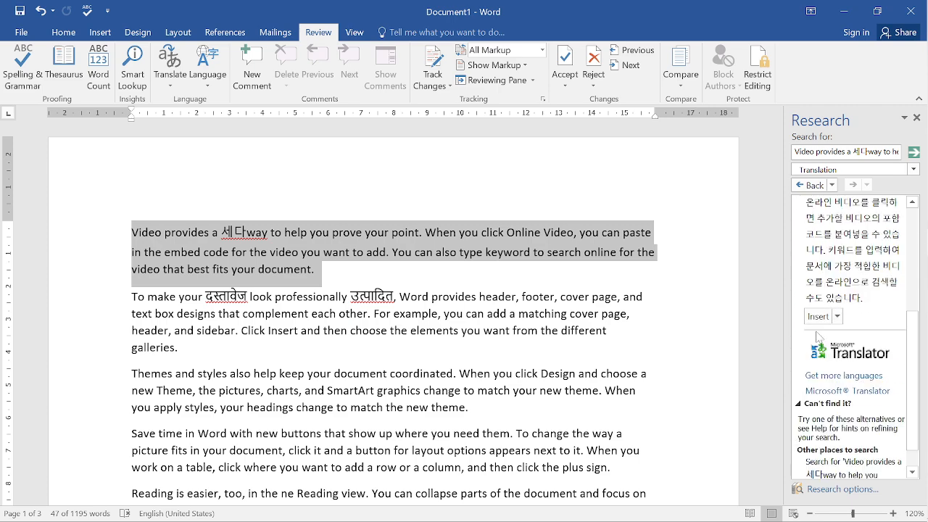
{"action": "left_click", "coordinate": [817, 317]}
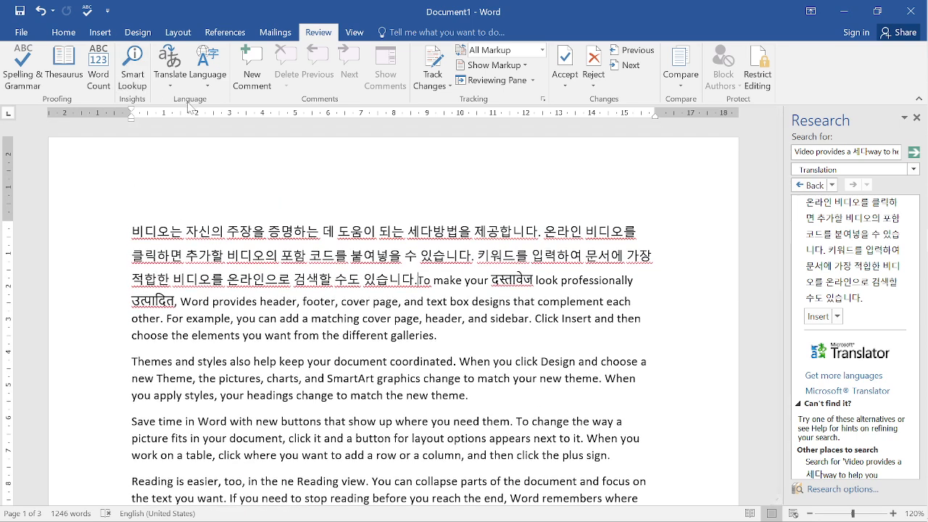
{"action": "left_click", "coordinate": [161, 88]}
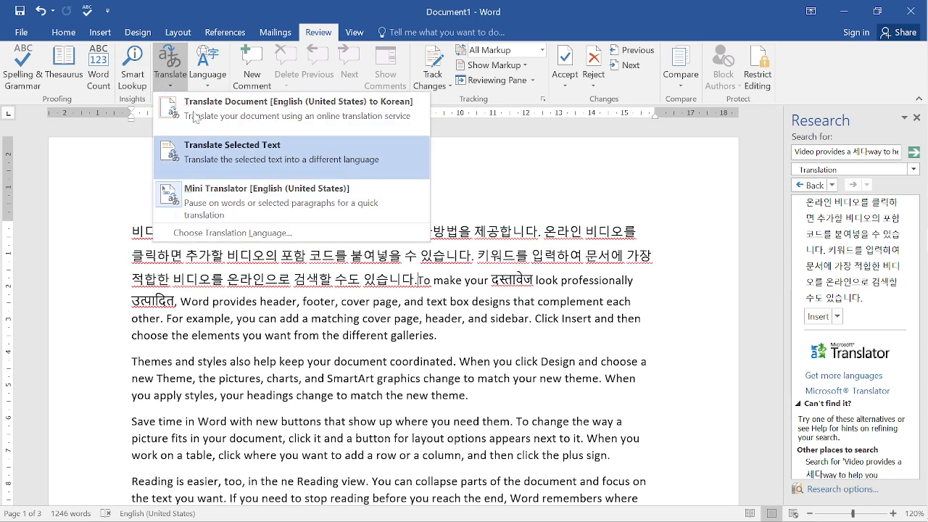
{"action": "left_click", "coordinate": [199, 276]}
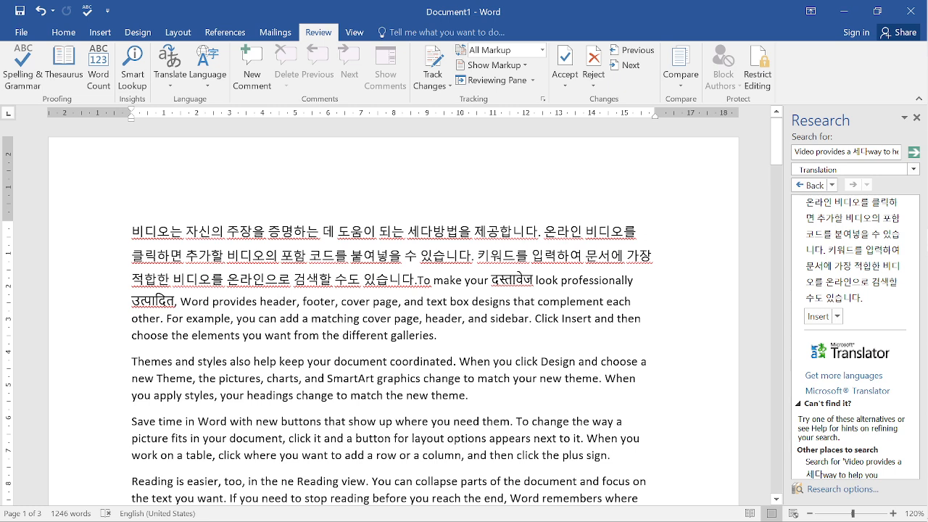
{"action": "left_click", "coordinate": [208, 84]}
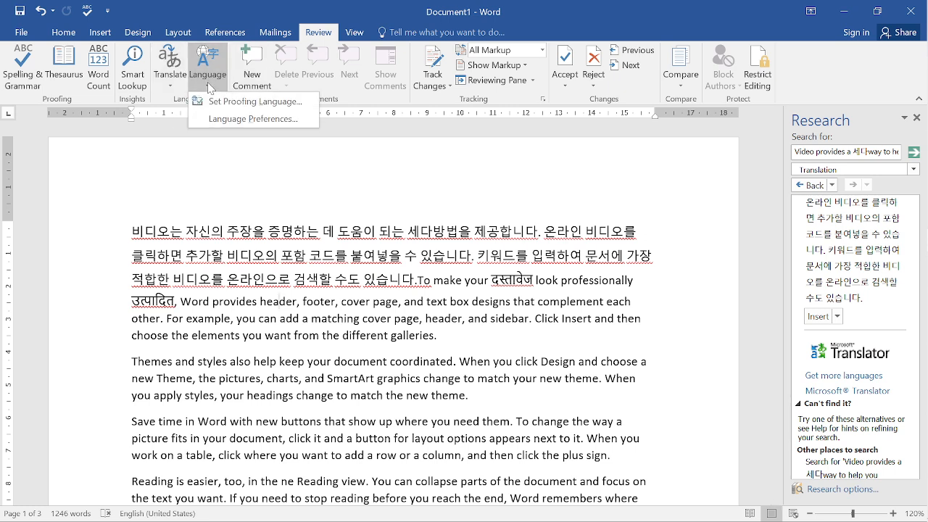
{"action": "left_click", "coordinate": [198, 249]}
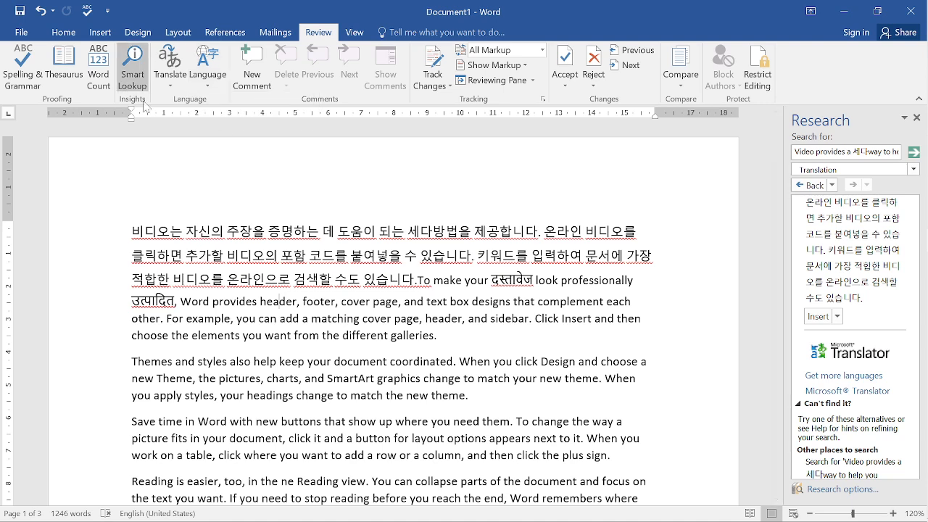